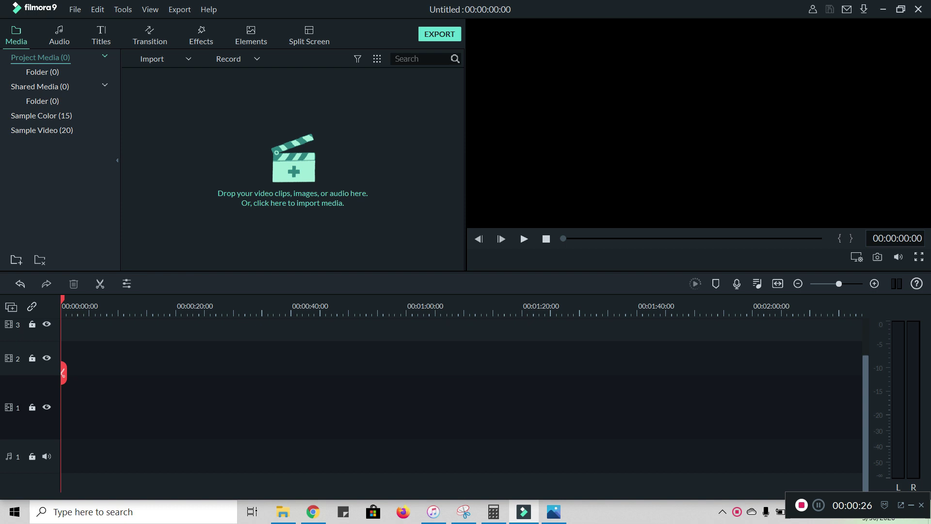
pyautogui.press('super+d')
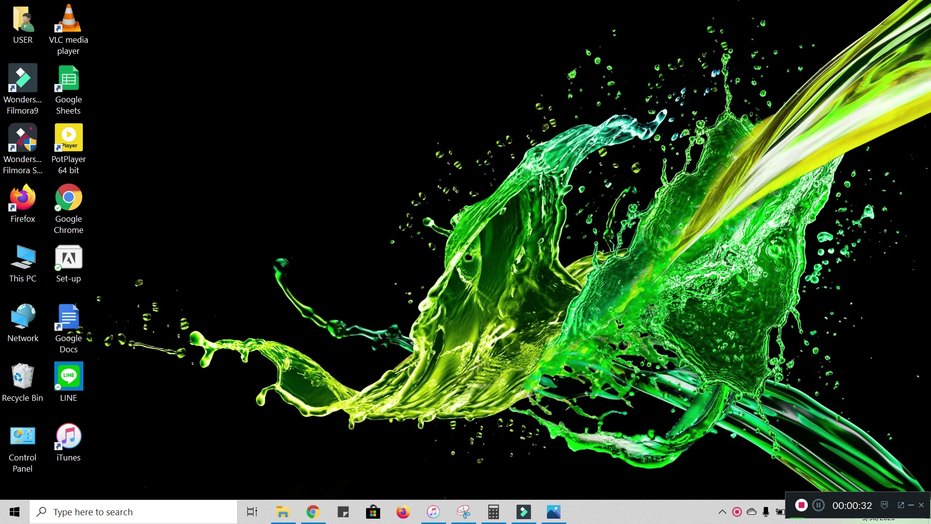
pyautogui.click(523, 512)
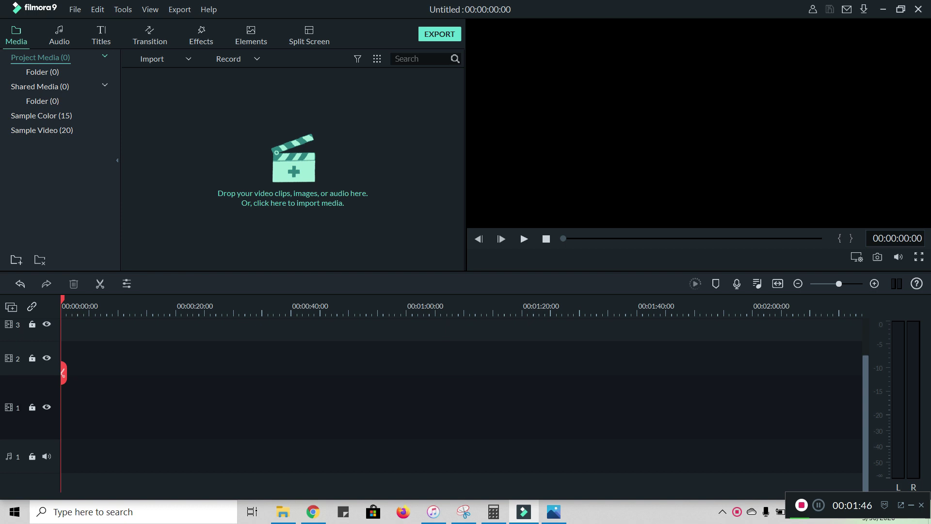
# Examine the available options for importing, downloading and recording media
pyautogui.click(75, 10)
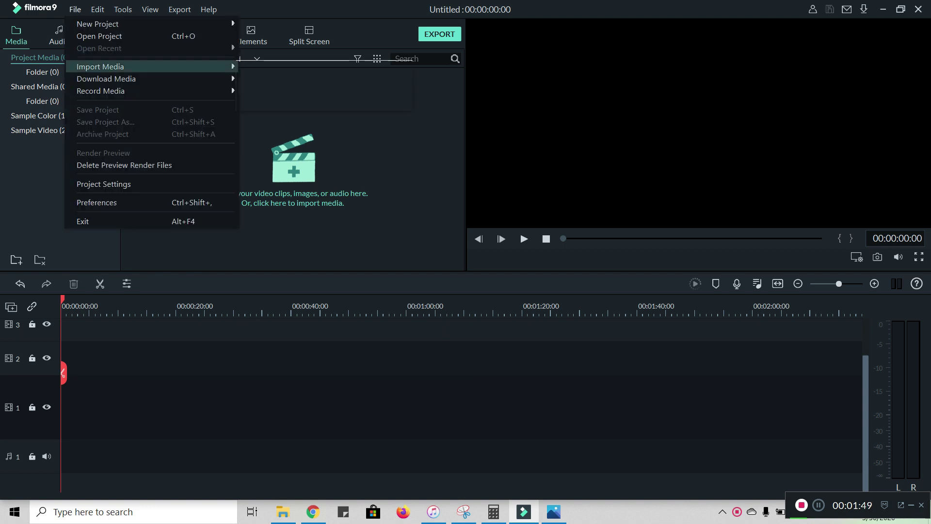
pyautogui.moveTo(101, 67)
pyautogui.press('Down')
pyautogui.press('Up')
pyautogui.press('Escape')
pyautogui.press('Escape')
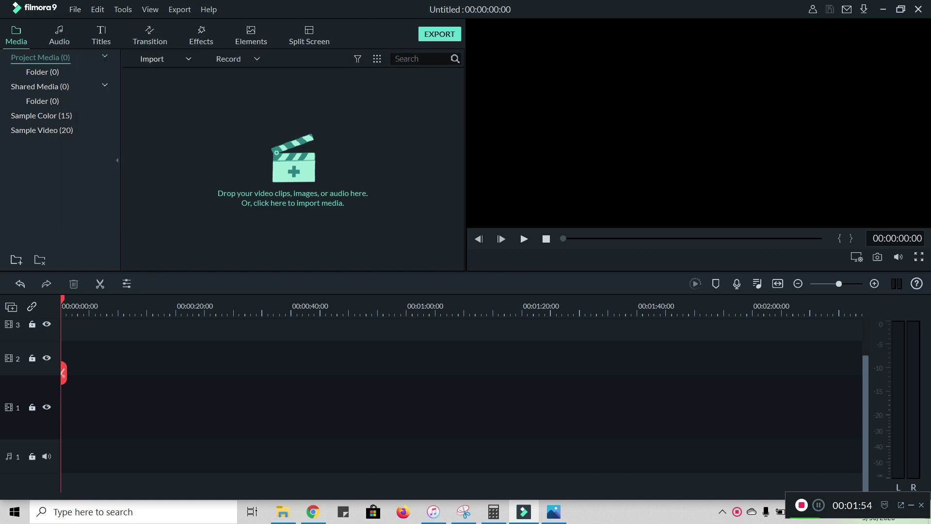
pyautogui.click(159, 58)
pyautogui.press('Down')
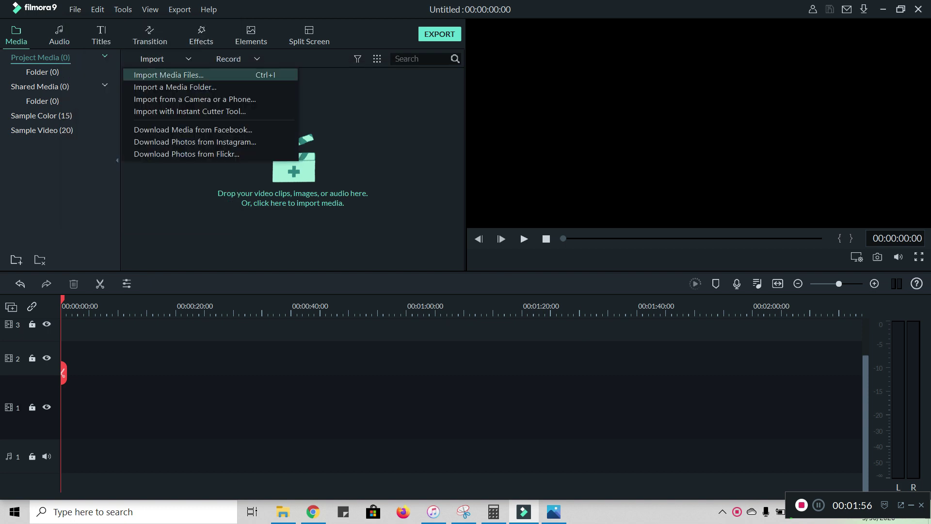
pyautogui.press('Down')
pyautogui.press('Down')
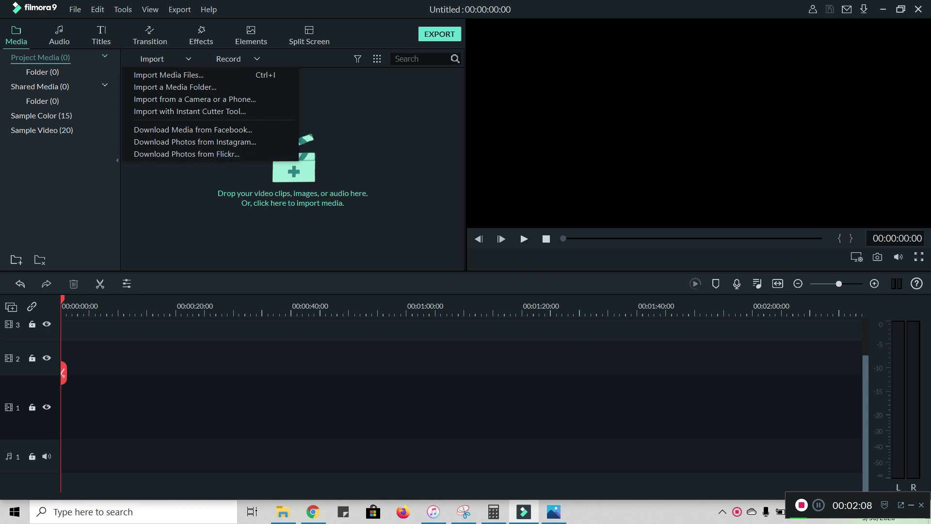
pyautogui.press('Escape')
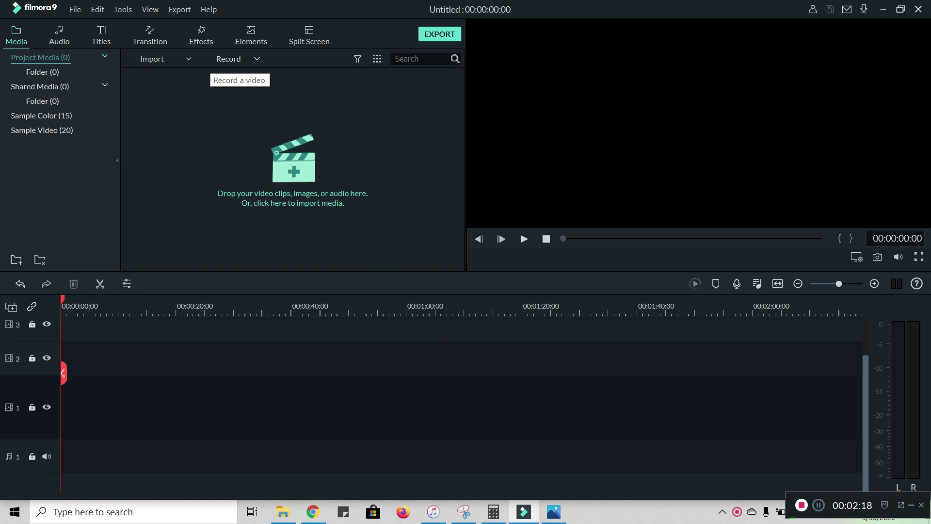
pyautogui.click(228, 58)
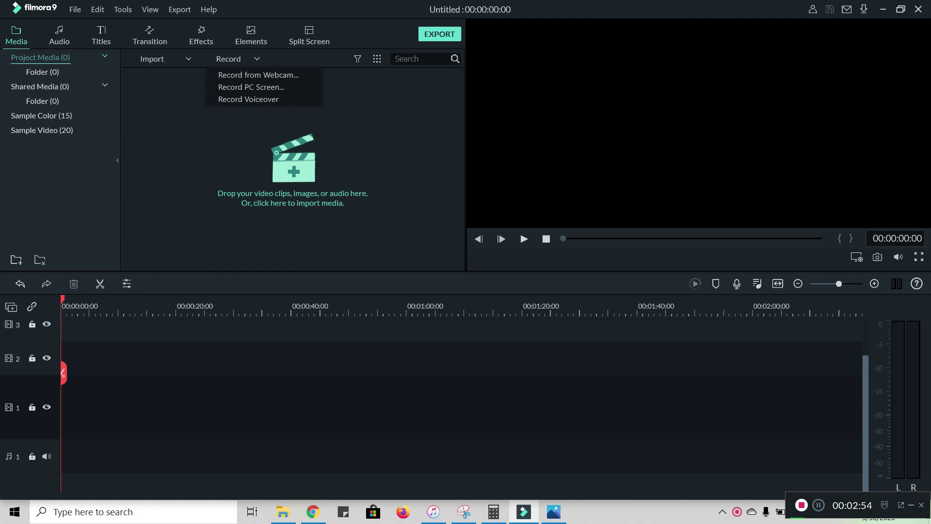
pyautogui.press('Escape')
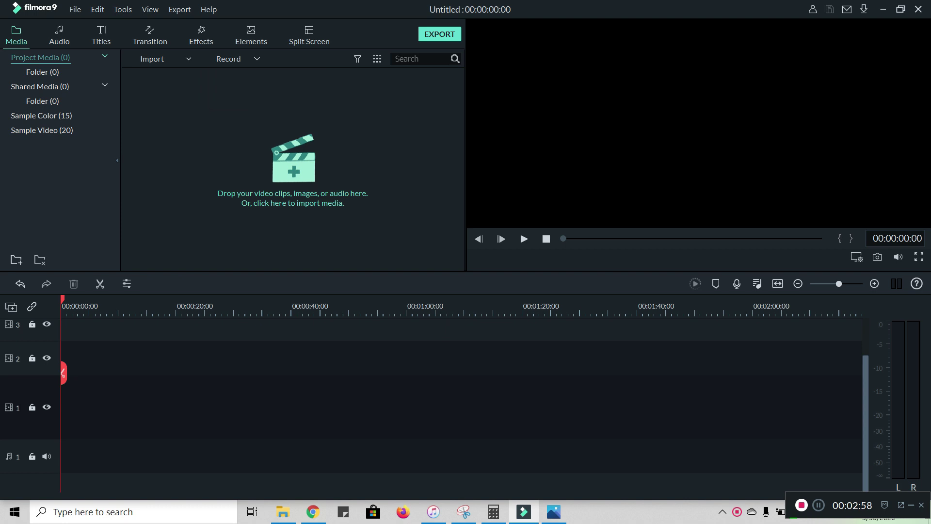
# Look through the project, editing, tools, view, export and help commands that the editor offers
pyautogui.click(43, 72)
pyautogui.click(75, 9)
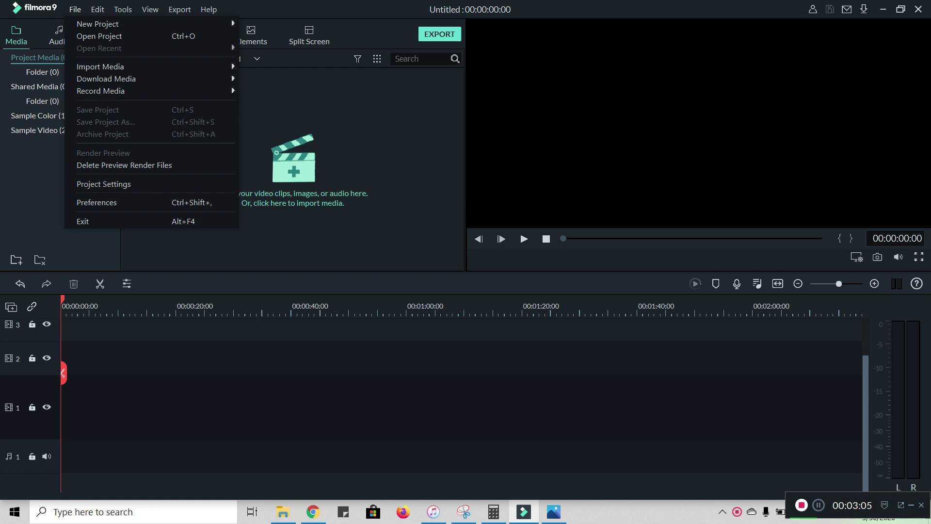
pyautogui.click(97, 9)
pyautogui.click(98, 9)
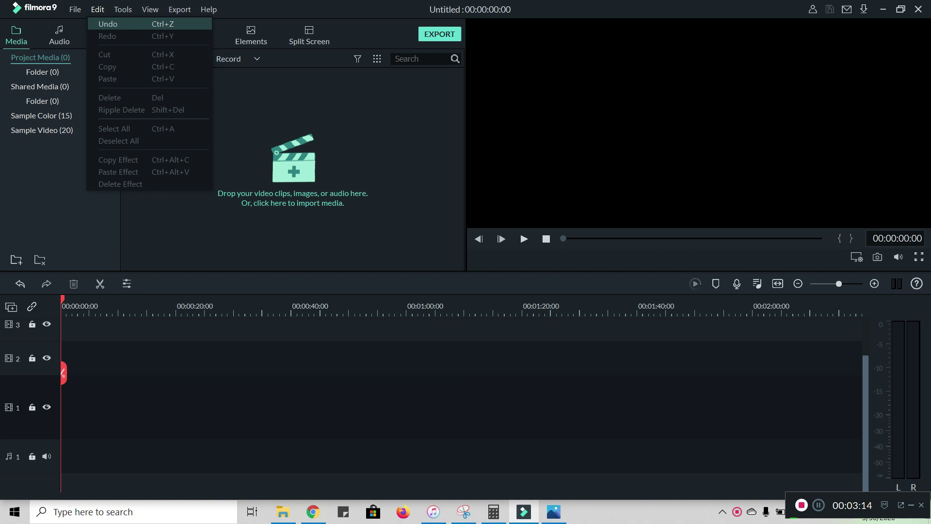
pyautogui.click(122, 9)
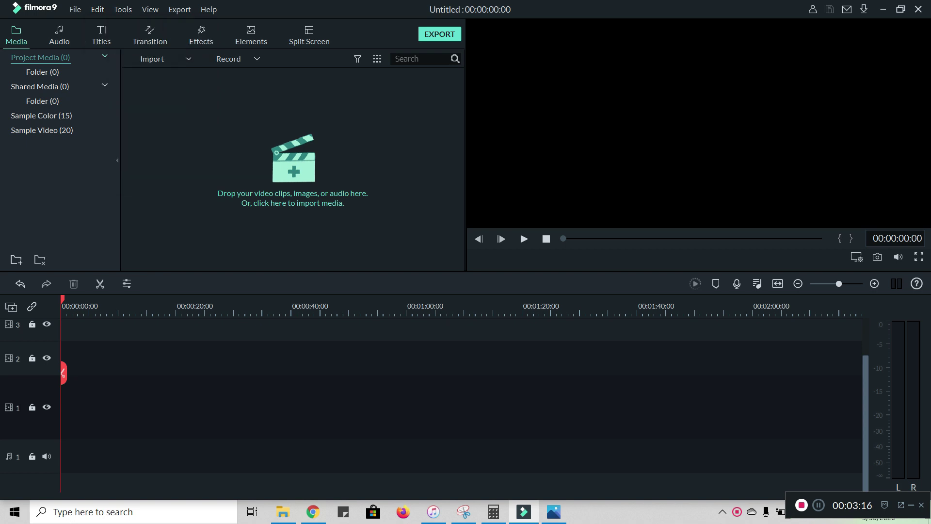
pyautogui.click(151, 10)
pyautogui.click(151, 10)
pyautogui.click(179, 10)
pyautogui.press('Right')
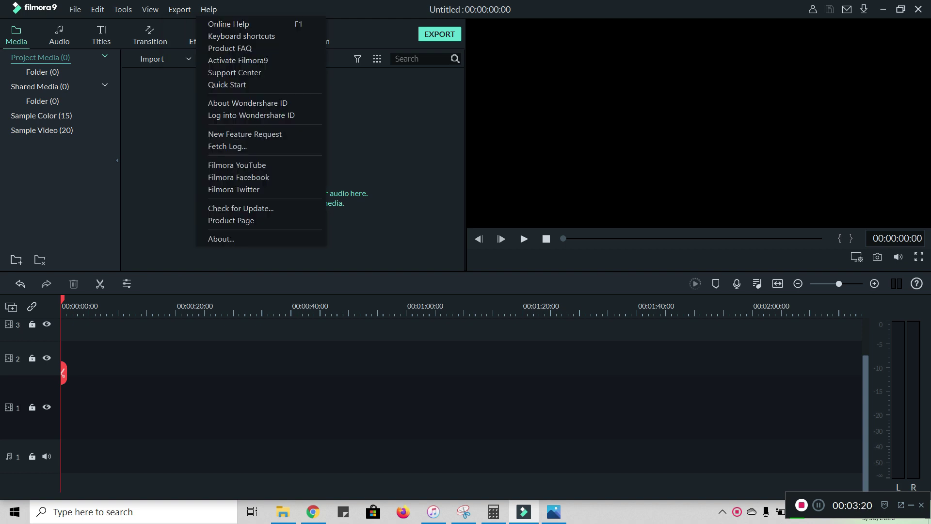
pyautogui.press('Left')
pyautogui.press('Right')
pyautogui.press('Escape')
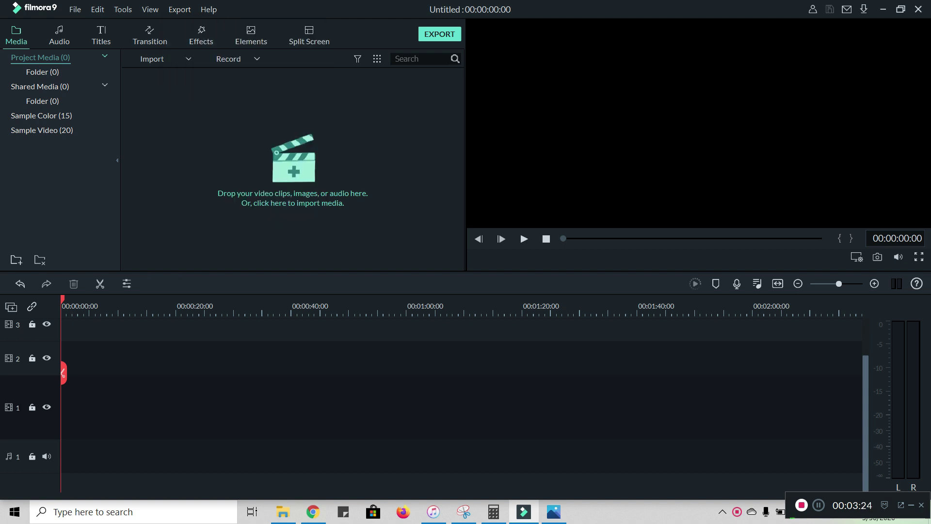
# Download the folk track "Little Maps - Just With You" from the audio library and add it to audio track 1
pyautogui.click(59, 36)
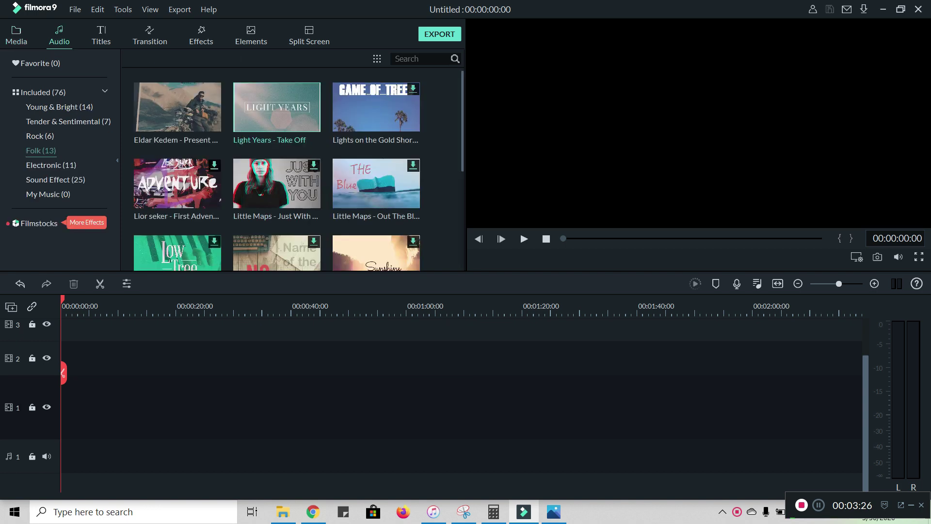
pyautogui.moveTo(177, 106)
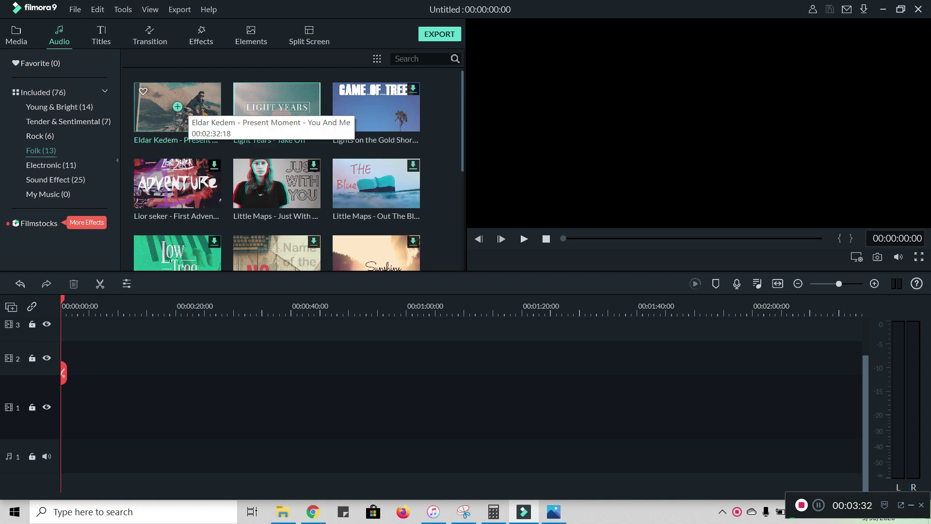
pyautogui.click(314, 165)
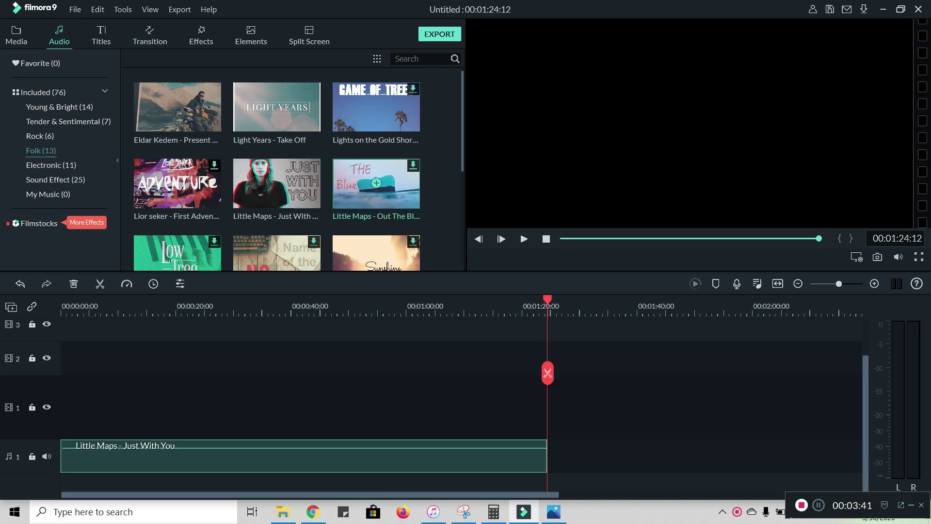
# Preview the "Just With You" track and browse the Young & Bright, Tender & Sentimental, Rock and Folk music collections
pyautogui.click(272, 185)
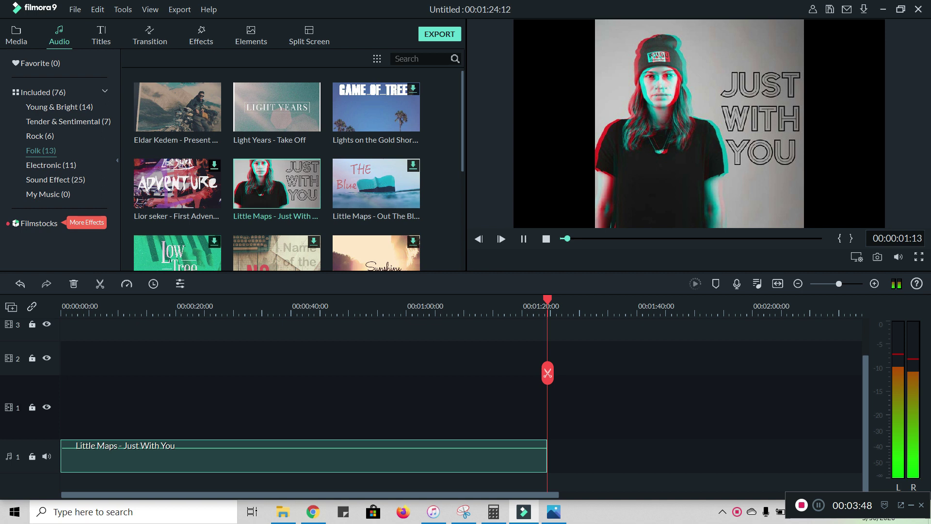
pyautogui.scroll(-4, 277, 143)
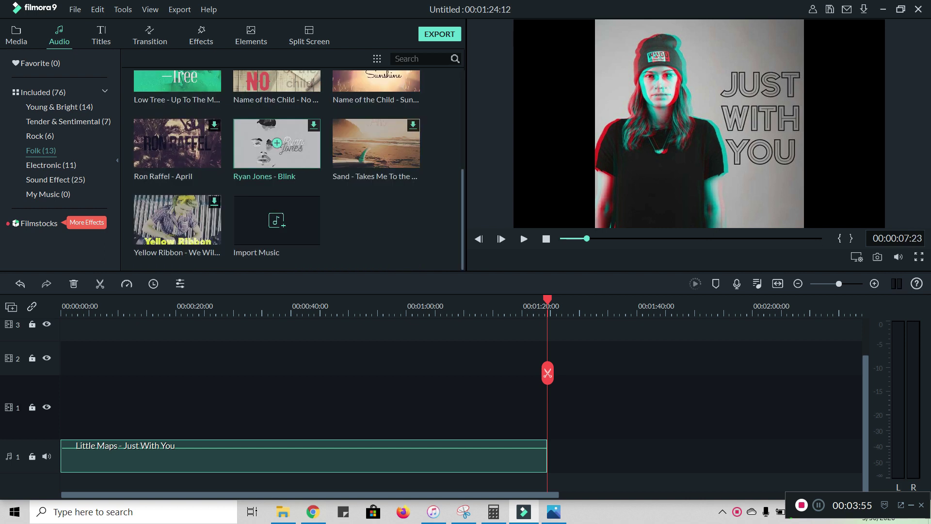
pyautogui.scroll(5, 277, 160)
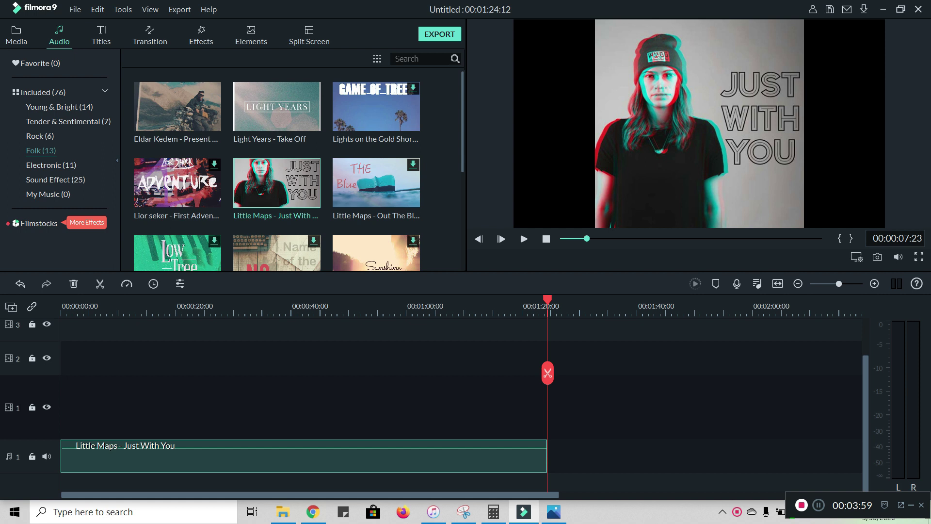
pyautogui.click(59, 107)
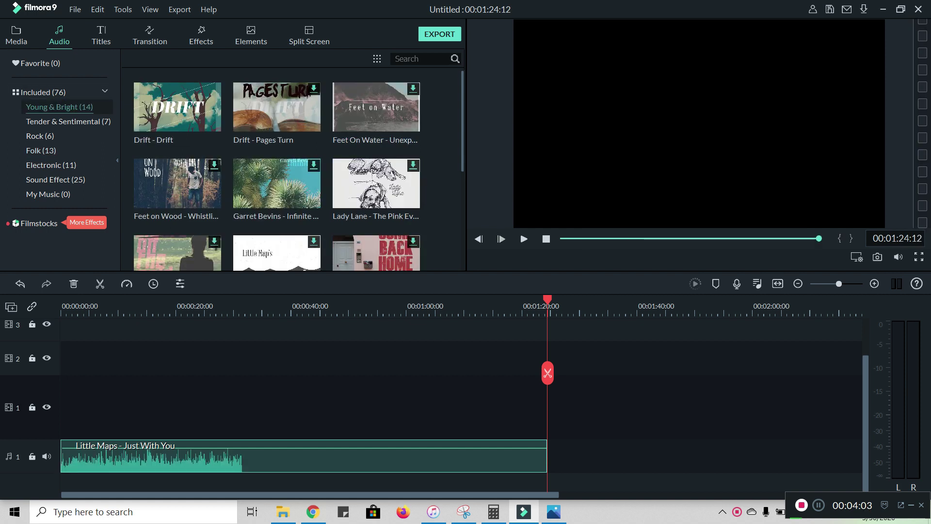
pyautogui.click(69, 121)
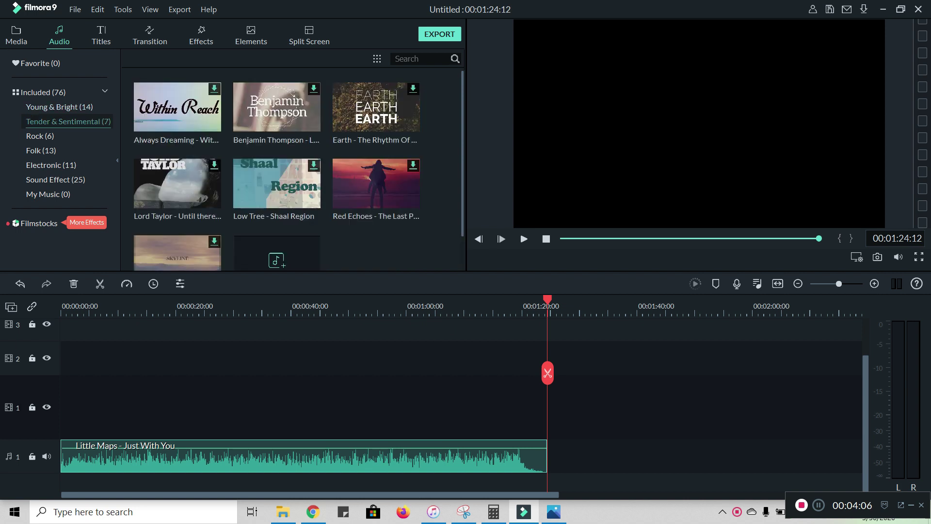
pyautogui.click(40, 136)
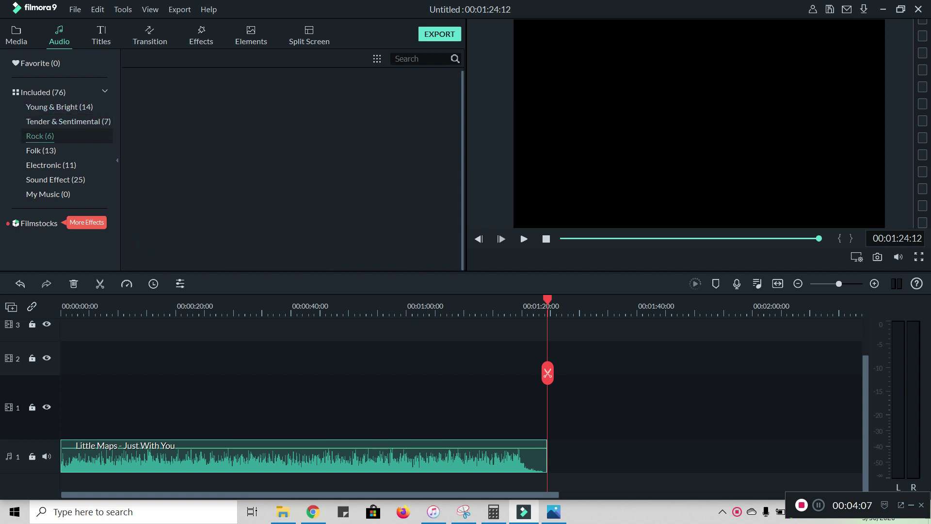
pyautogui.click(40, 151)
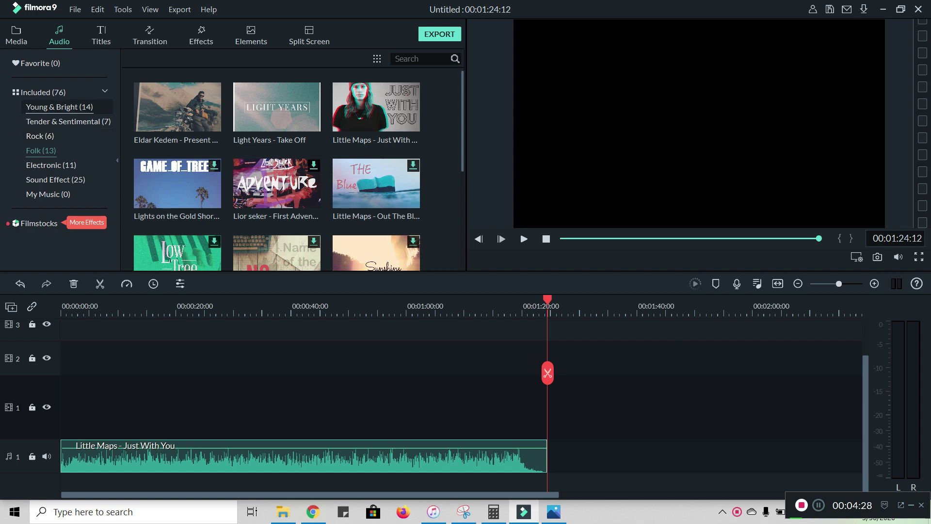
# Browse the included title templates and add the Opener 5 title to video track 1 at the end of the music clip
pyautogui.click(102, 35)
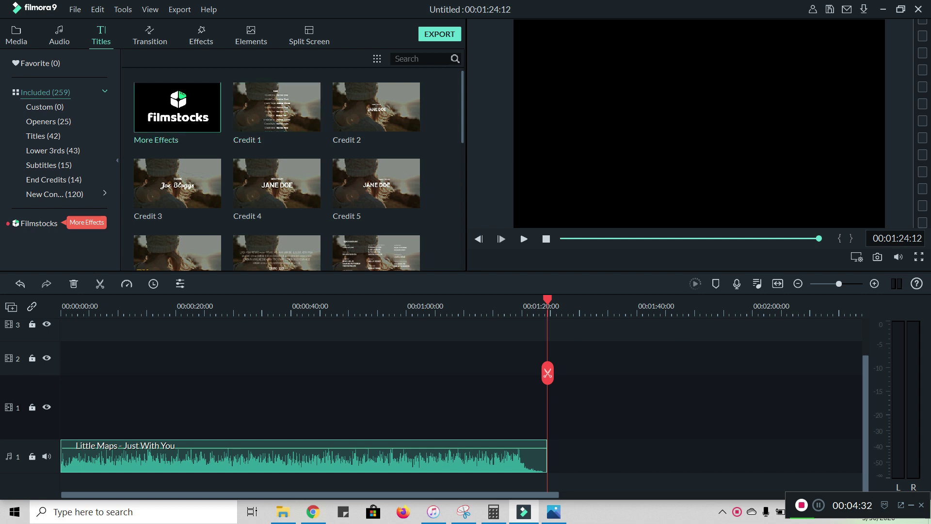
pyautogui.scroll(-6, 178, 183)
pyautogui.scroll(6, 177, 194)
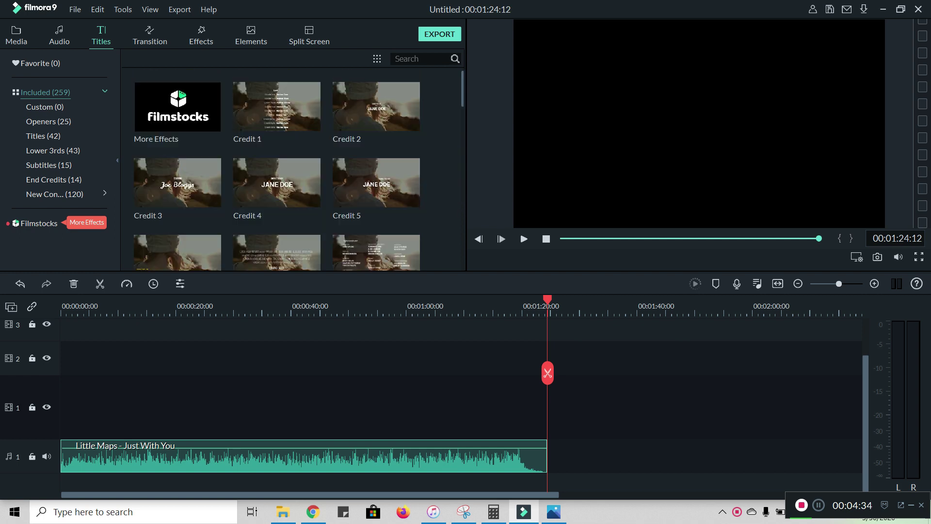
pyautogui.click(45, 108)
pyautogui.click(49, 122)
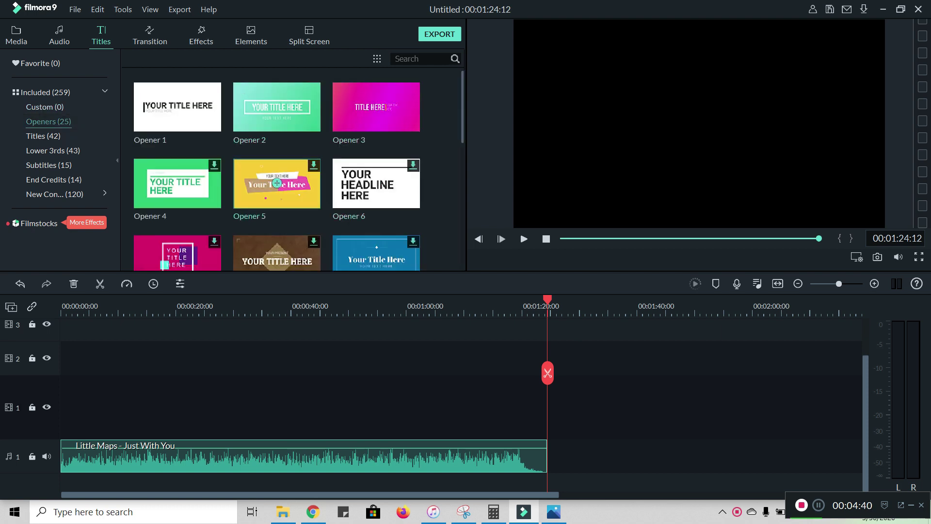
pyautogui.click(277, 183)
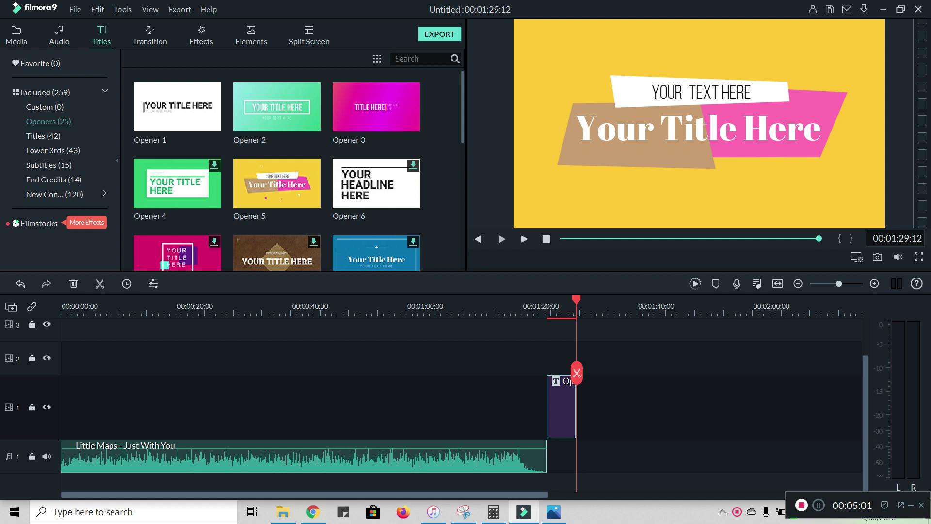
# Replace the main title text of the Opener 5 clip with "FUNNY VIDEO"
pyautogui.doubleClick(562, 409)
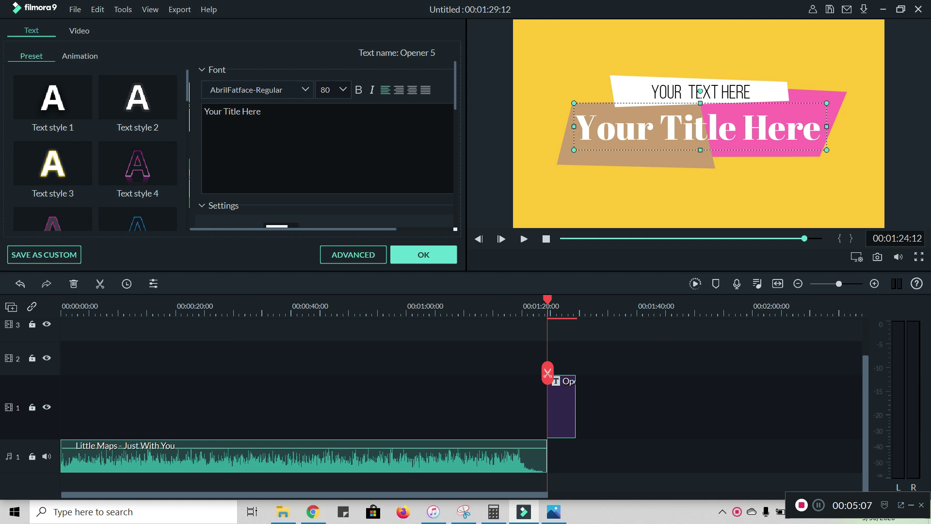
pyautogui.press('BackSpace')
pyautogui.press('BackSpace')
pyautogui.press('BackSpace')
pyautogui.press('BackSpace')
pyautogui.press('BackSpace')
pyautogui.press('BackSpace')
pyautogui.press('BackSpace')
pyautogui.press('BackSpace')
pyautogui.press('BackSpace')
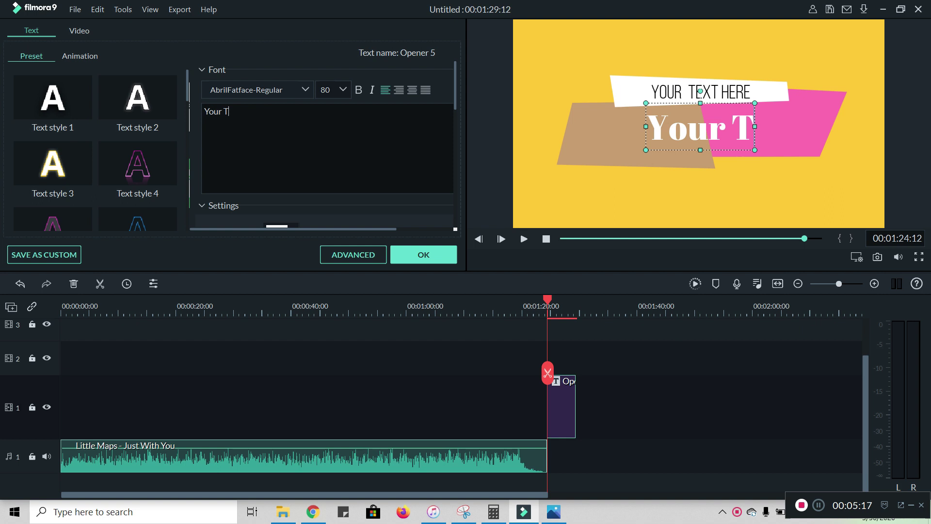
pyautogui.press('BackSpace')
pyautogui.press('BackSpace')
pyautogui.press('BackSpace')
pyautogui.press('BackSpace')
pyautogui.press('BackSpace')
pyautogui.press('BackSpace')
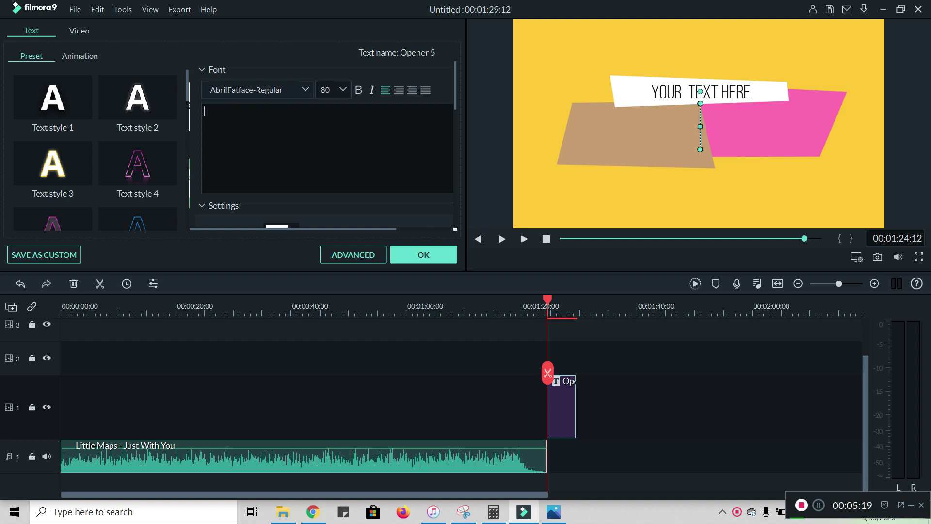
pyautogui.write('FUNNY VIDEO')
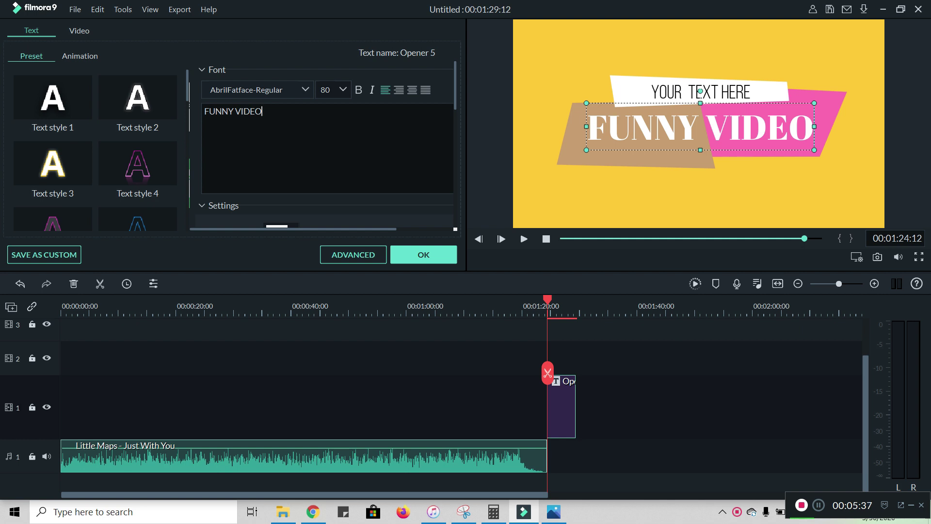
# Set the "FUNNY VIDEO" title's font to Abril Fatface and apply the Text style 3 preset
pyautogui.click(305, 90)
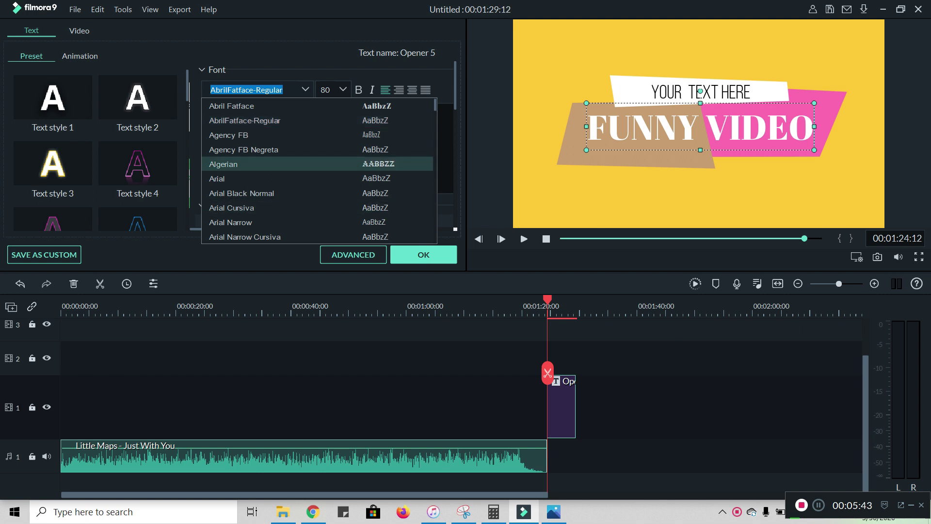
pyautogui.click(231, 106)
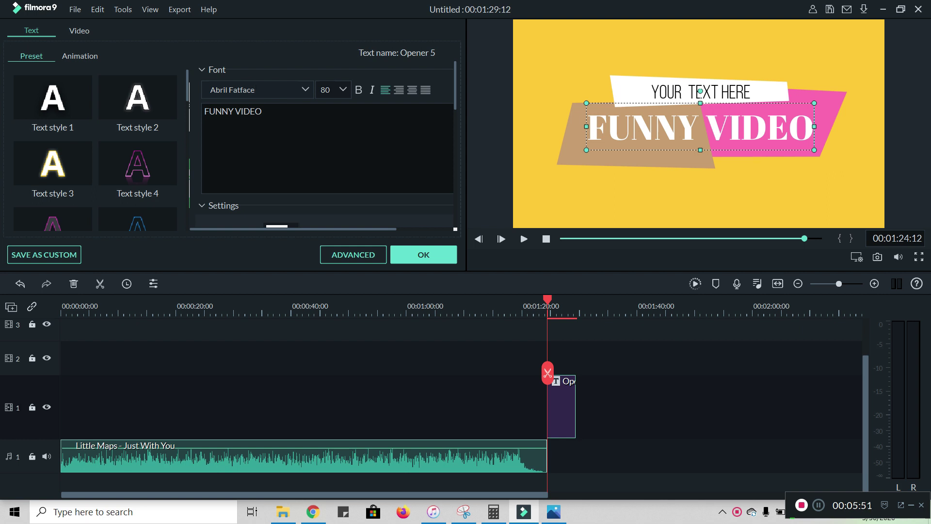
pyautogui.click(52, 163)
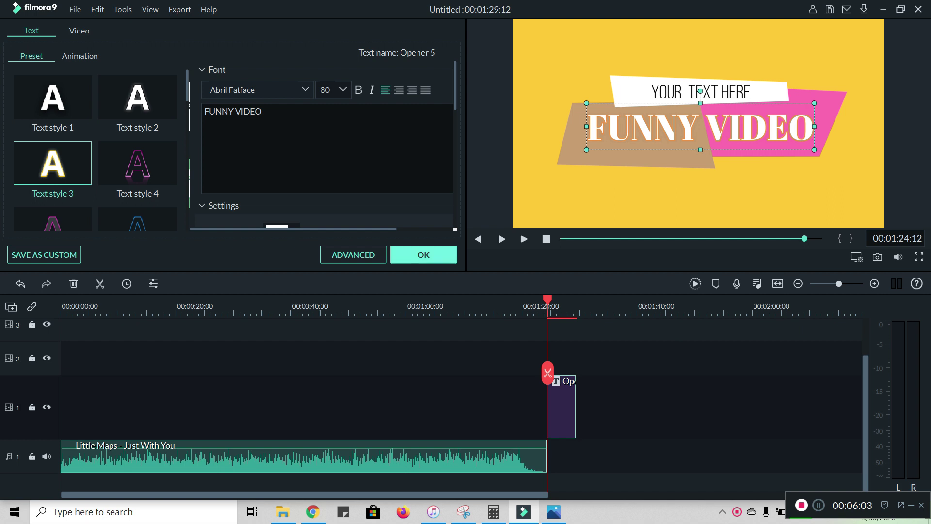
# Accept the title edits and delete the Opener 5 title clip from video track 1
pyautogui.click(424, 255)
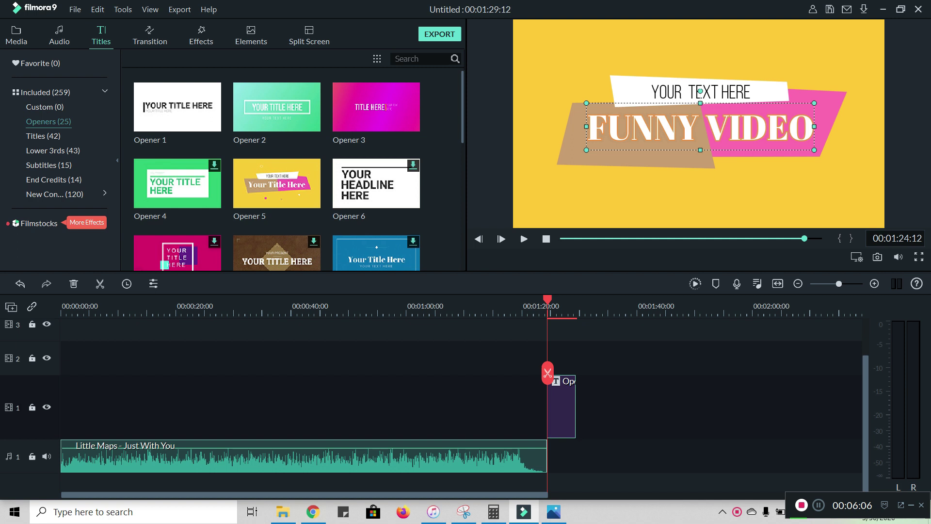
pyautogui.hscroll(1, 460, 403)
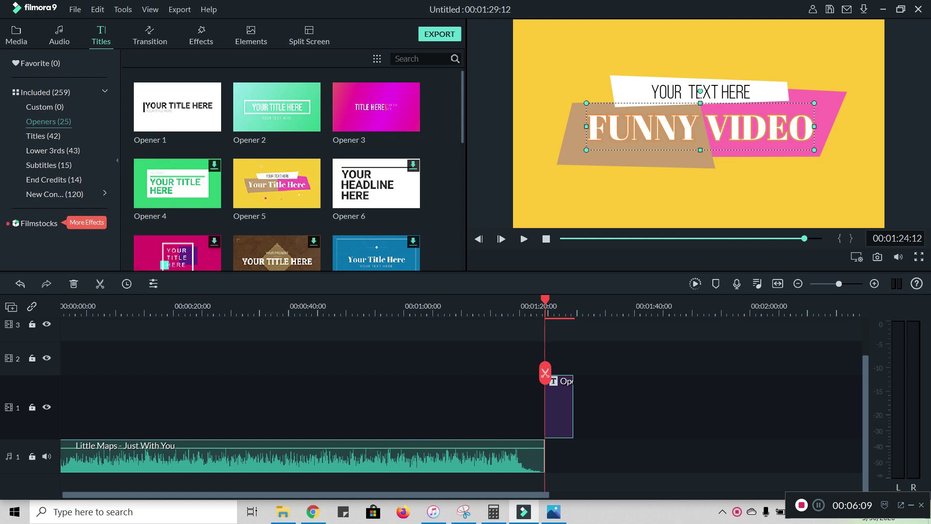
pyautogui.rightClick(556, 417)
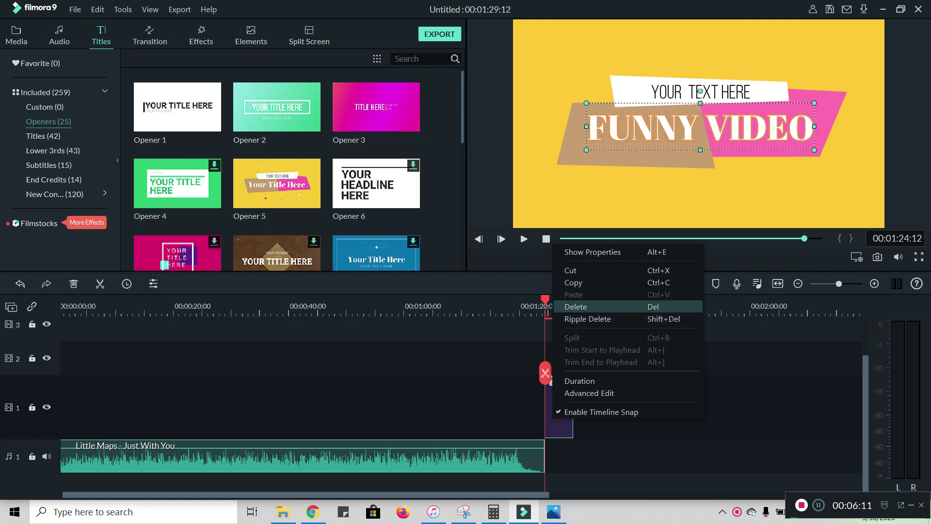
pyautogui.click(583, 307)
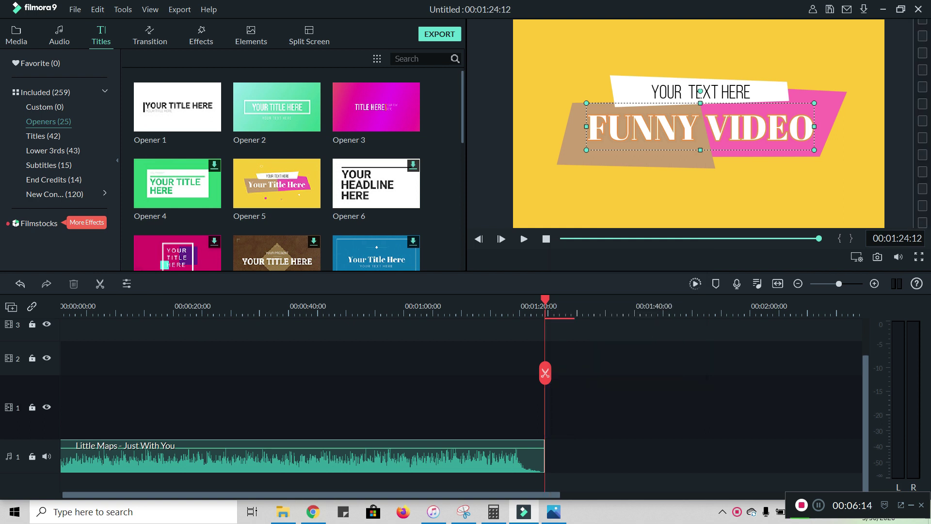
pyautogui.moveTo(178, 106)
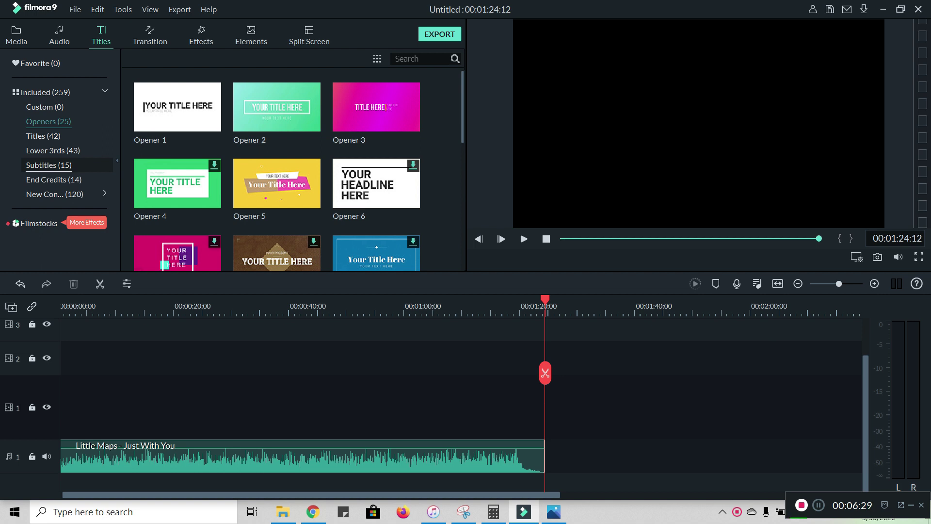
# Browse the Basic transitions and preview Dissolve, Flash and Cube
pyautogui.click(150, 37)
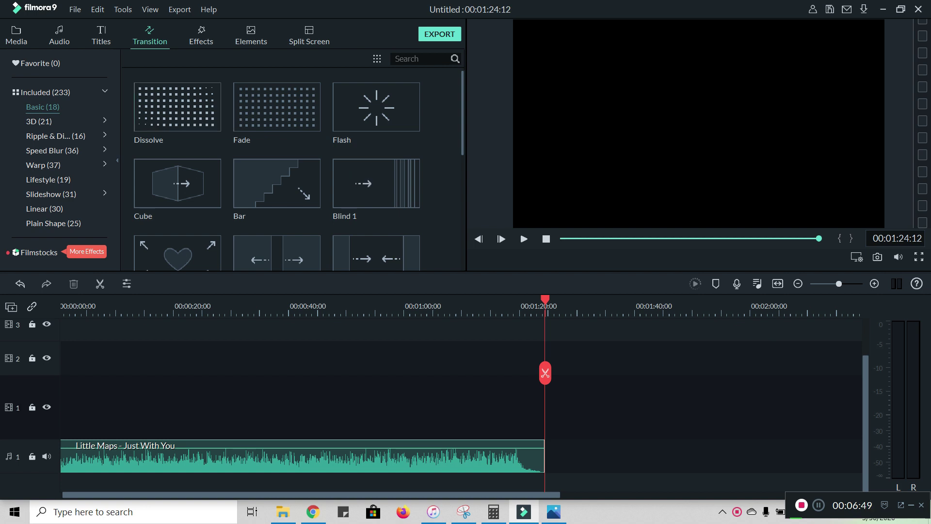
pyautogui.click(196, 119)
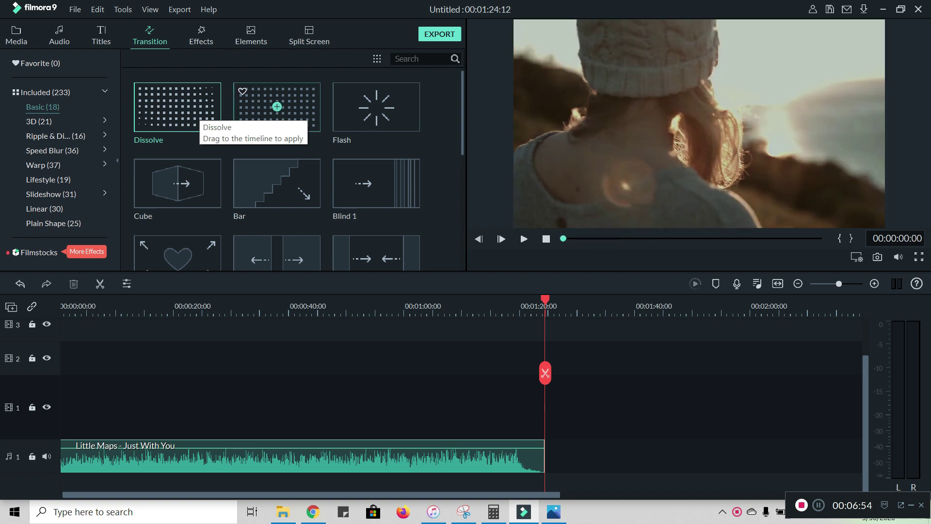
pyautogui.click(376, 115)
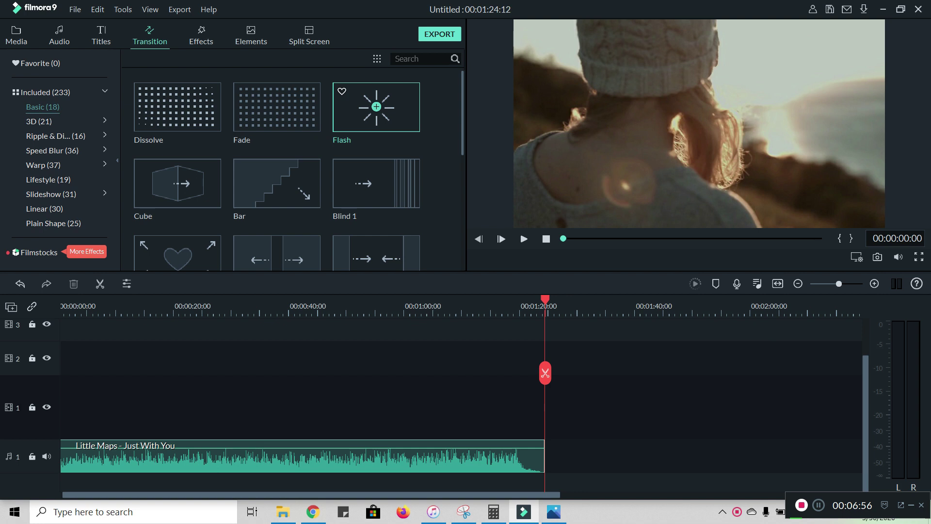
pyautogui.click(177, 190)
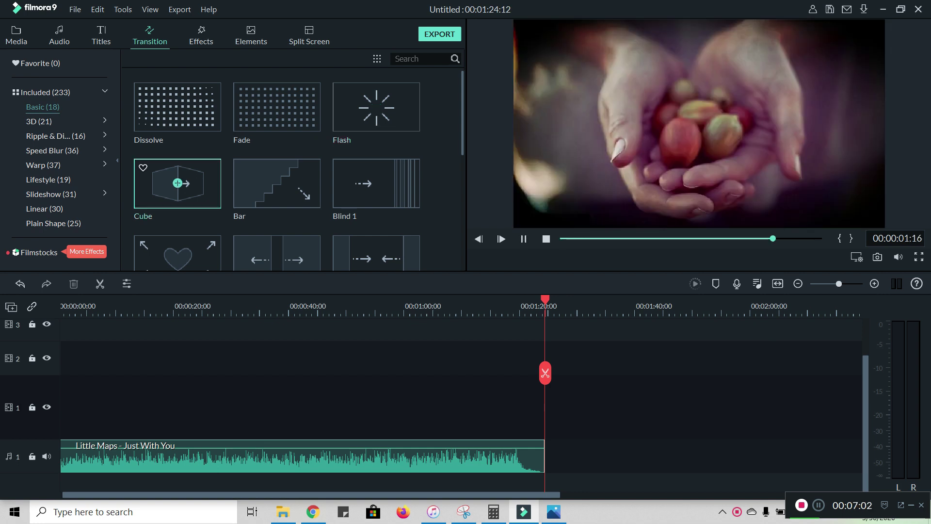
pyautogui.scroll(-5, 177, 165)
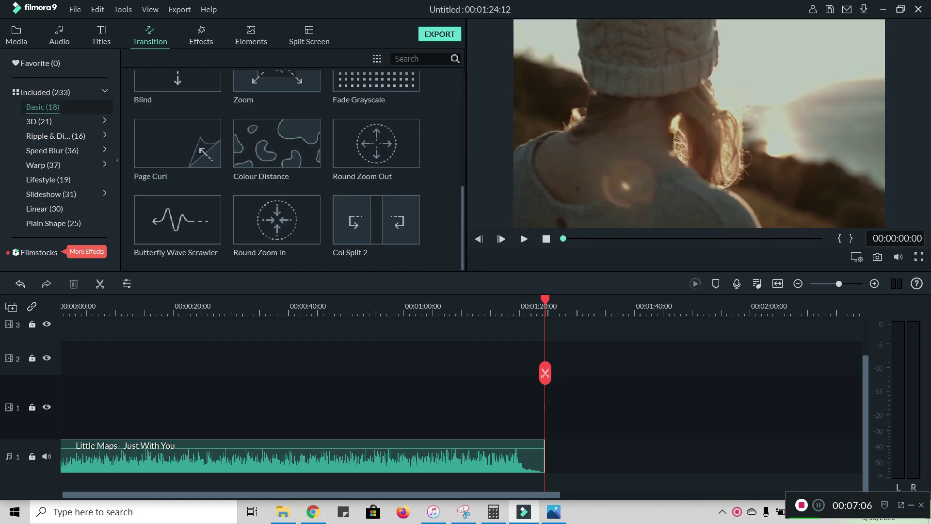
# Preview the Box Turn 1 and Box Turn 2 transitions from the 3D category
pyautogui.click(39, 121)
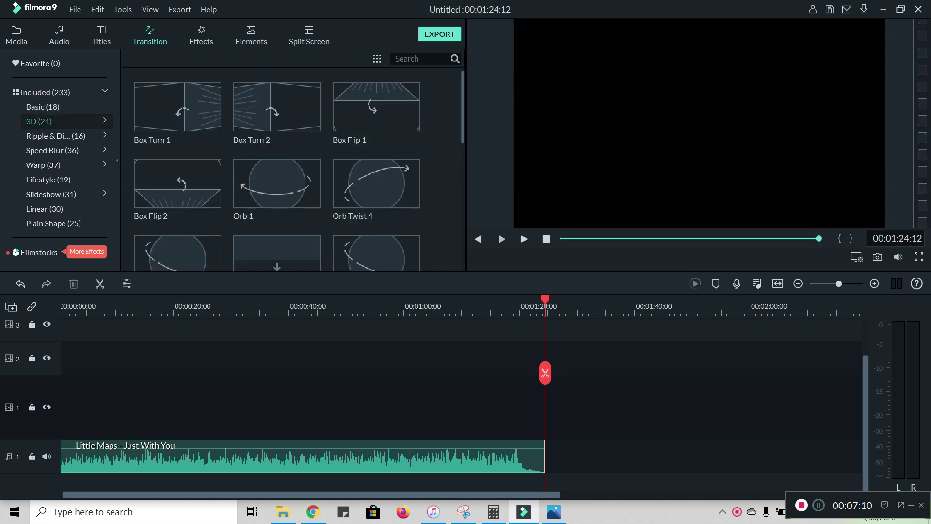
pyautogui.click(178, 110)
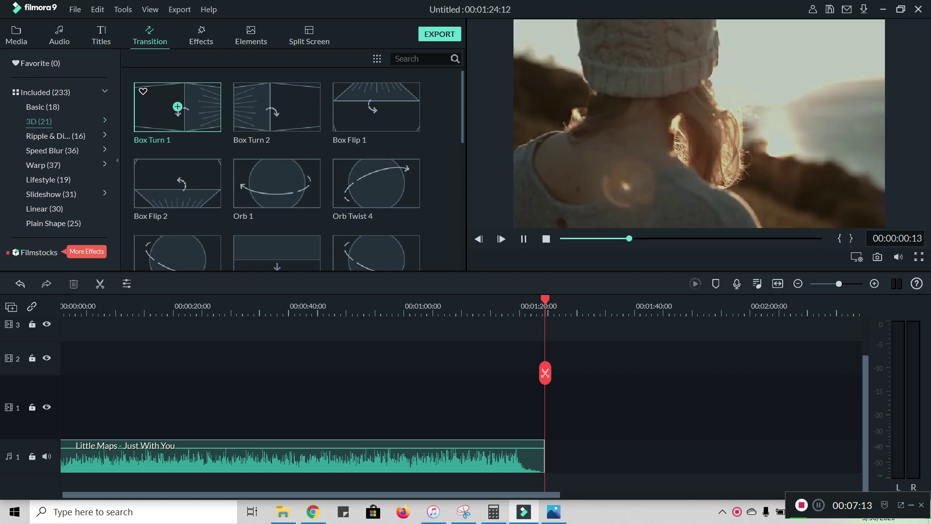
pyautogui.click(276, 110)
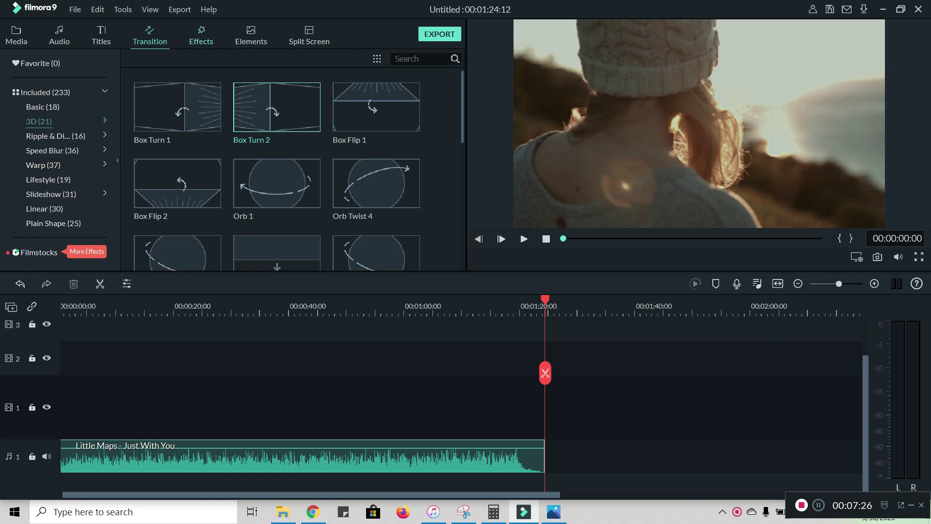
# Browse the included effects and preview the 007 Series and Aegean filters
pyautogui.click(201, 35)
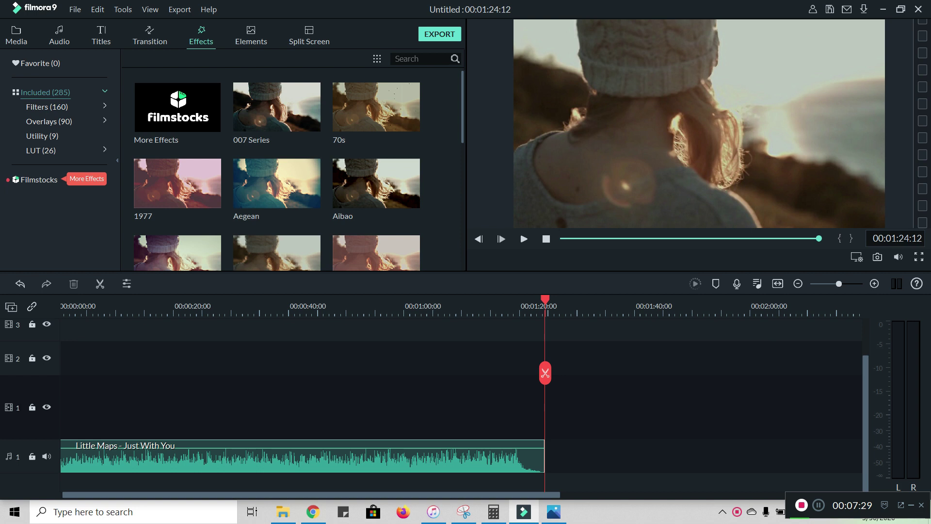
pyautogui.moveTo(178, 183)
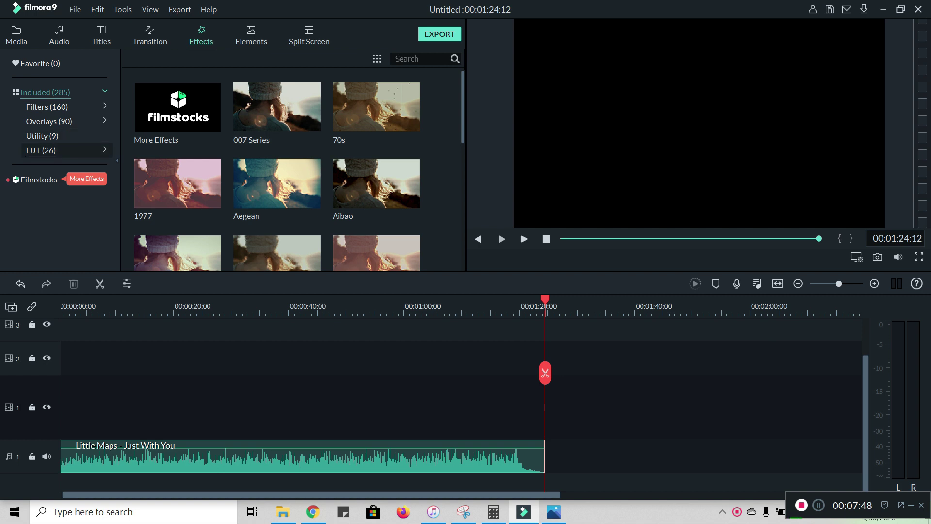
pyautogui.moveTo(377, 183)
pyautogui.moveTo(376, 107)
pyautogui.moveTo(277, 107)
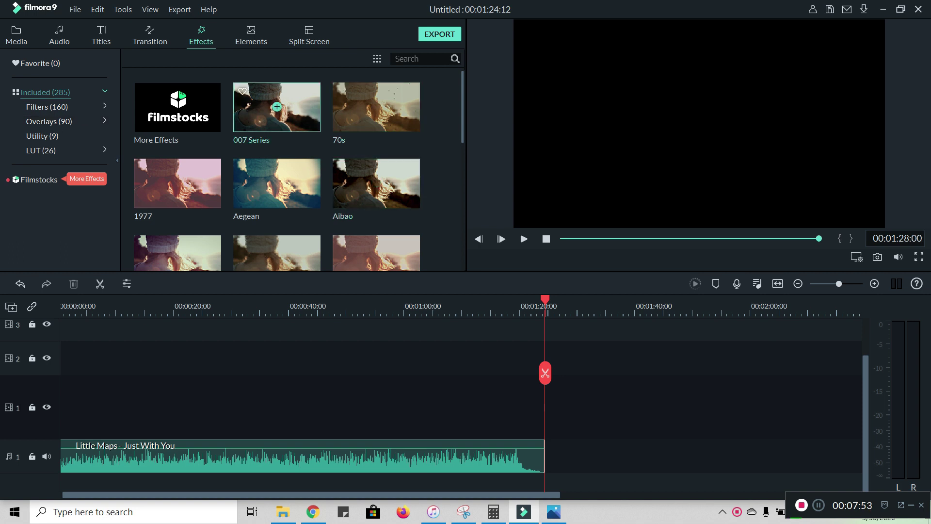
pyautogui.click(277, 114)
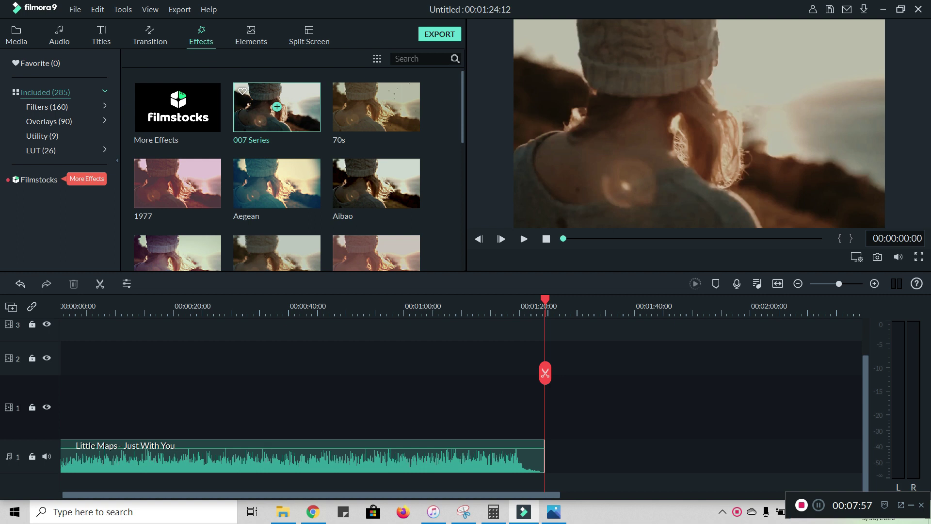
pyautogui.click(524, 238)
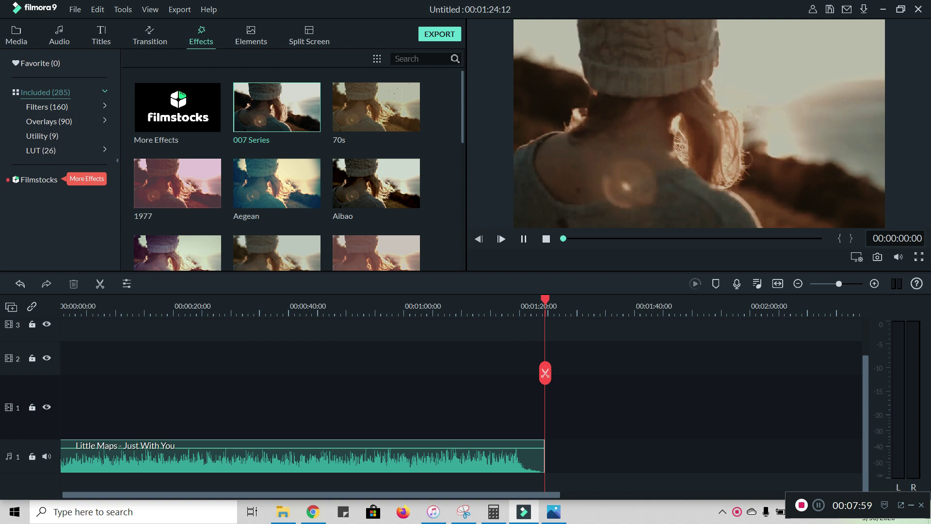
pyautogui.click(277, 183)
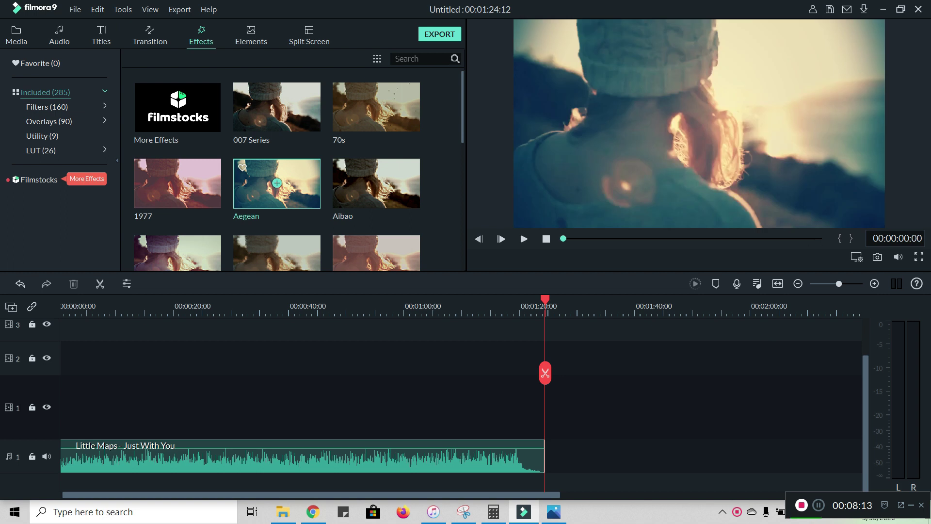
pyautogui.scroll(-5, 277, 184)
pyautogui.scroll(5, 277, 183)
# Look through the Overlays effects, including Cinema 21:9
pyautogui.click(49, 121)
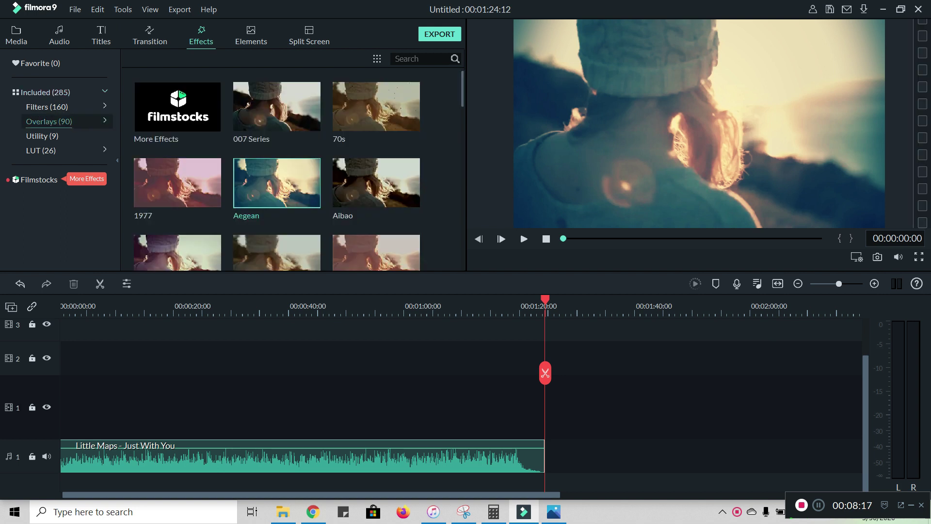
pyautogui.click(48, 121)
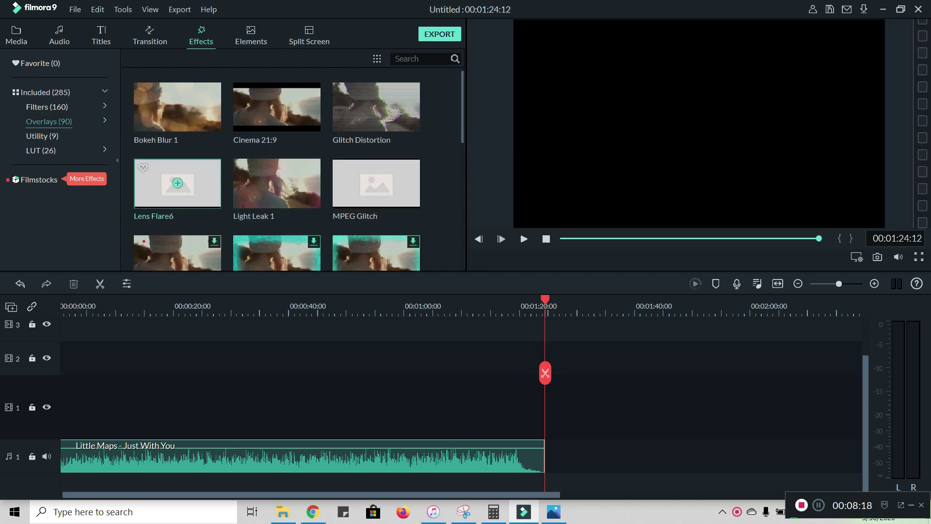
pyautogui.moveTo(277, 106)
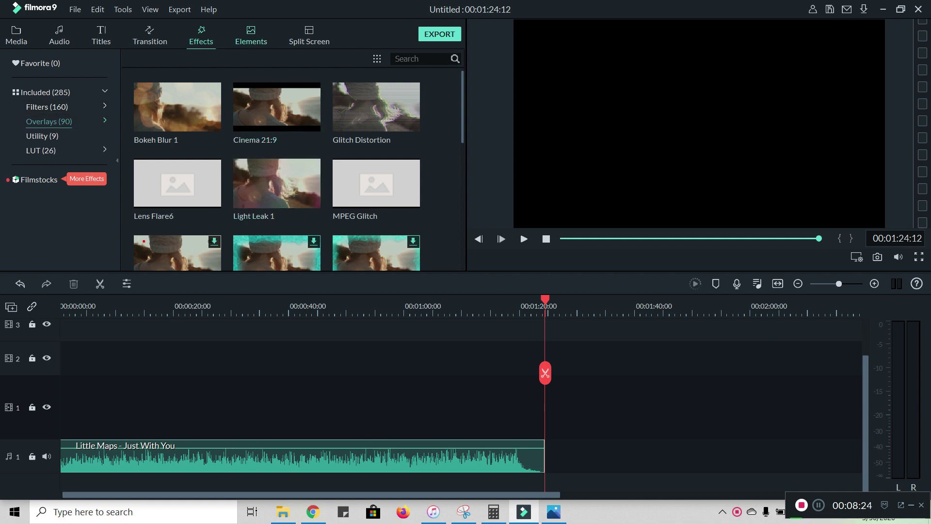
# Add the Element Love 2 heart graphic to video track 1 at the end of the music clip
pyautogui.click(251, 36)
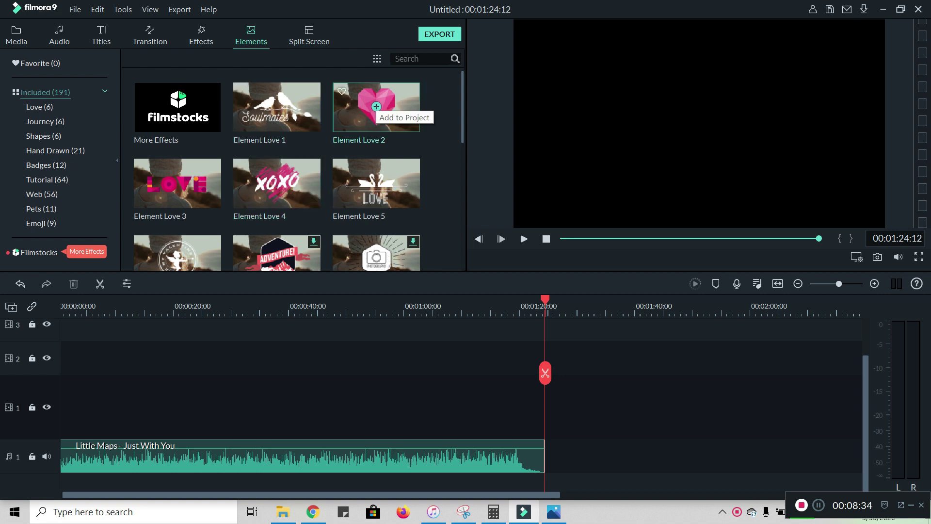
pyautogui.click(377, 107)
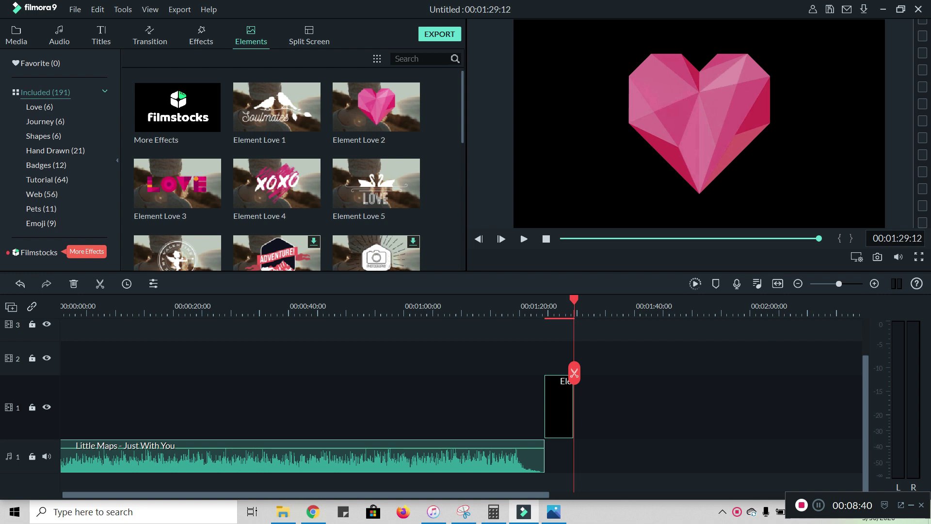
# Try lowering the heart clip's opacity in its compositing settings and restore it to 100%, with the playhead at 00:01:25:20
pyautogui.doubleClick(560, 407)
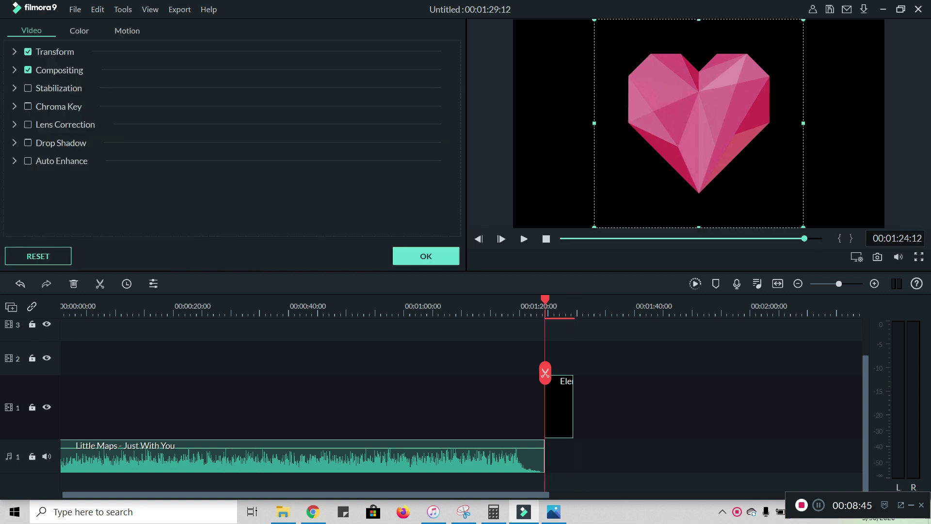
pyautogui.click(15, 70)
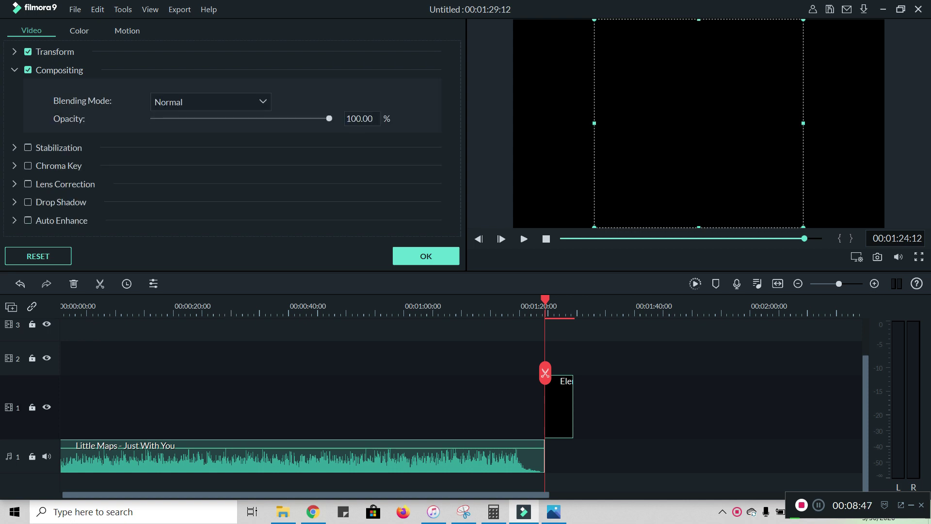
pyautogui.moveTo(329, 119); pyautogui.dragTo(296, 118)
pyautogui.click(409, 118)
pyautogui.moveTo(546, 300); pyautogui.dragTo(552, 300)
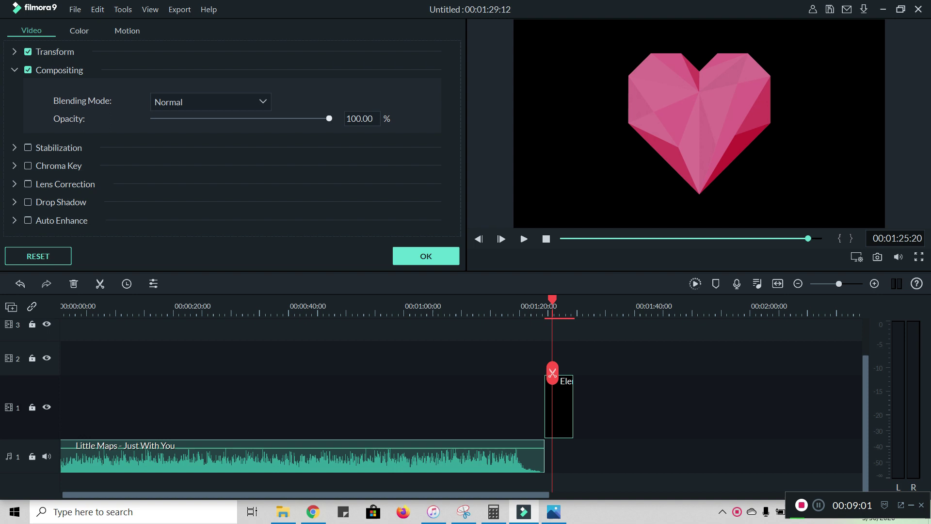
pyautogui.moveTo(329, 118)
pyautogui.mouseDown()
pyautogui.moveTo(274, 119)
pyautogui.moveTo(329, 119)
pyautogui.mouseUp()
pyautogui.click(14, 70)
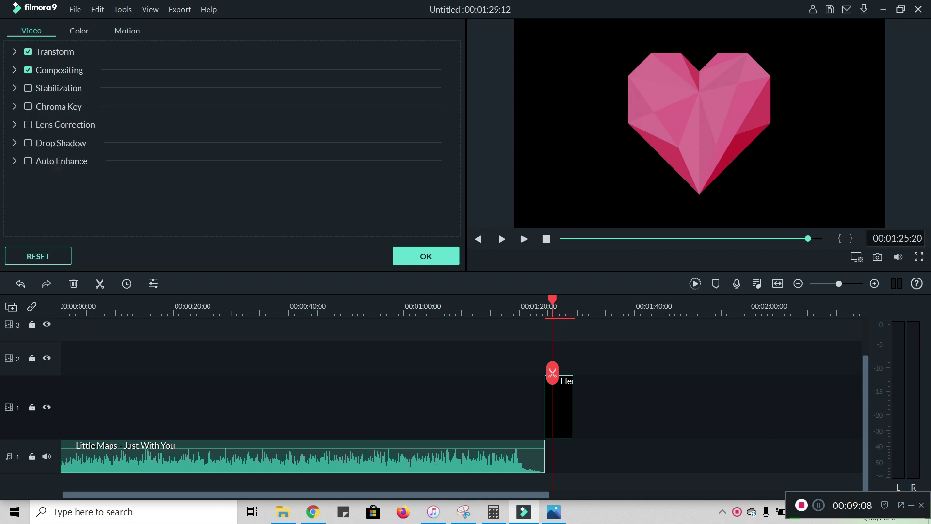
# Try rotating the heart clip, undo the rotation, and set the clip's scale to 157.24%
pyautogui.click(14, 52)
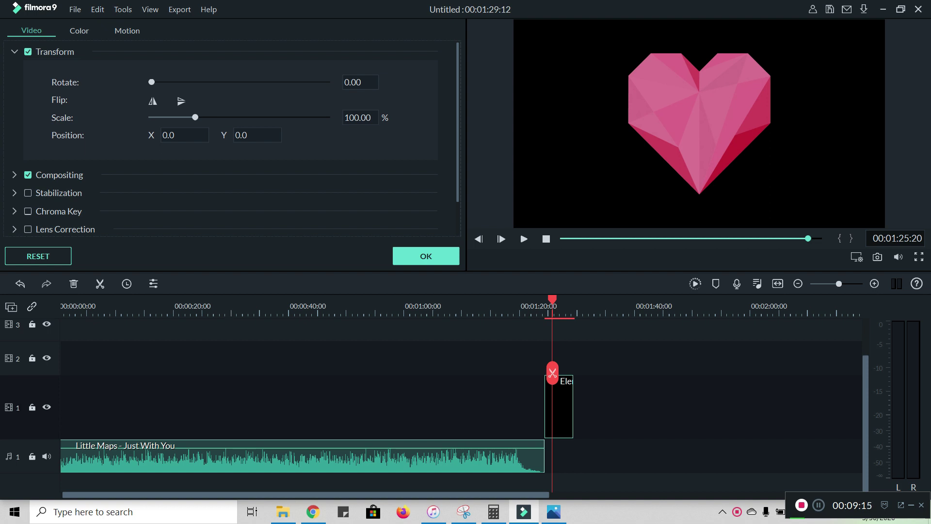
pyautogui.moveTo(151, 82); pyautogui.dragTo(214, 82)
pyautogui.hotkey('ctrl', 'z')
pyautogui.moveTo(196, 118); pyautogui.dragTo(237, 117)
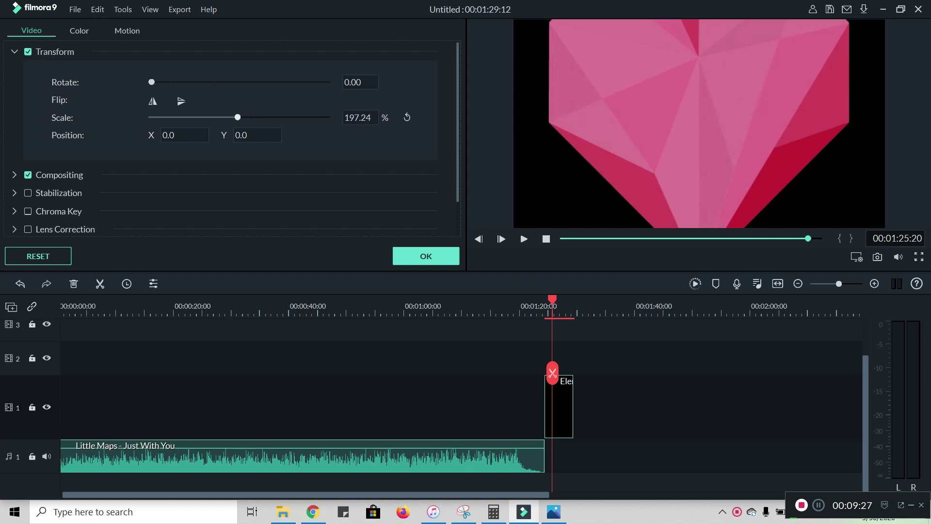
pyautogui.click(220, 117)
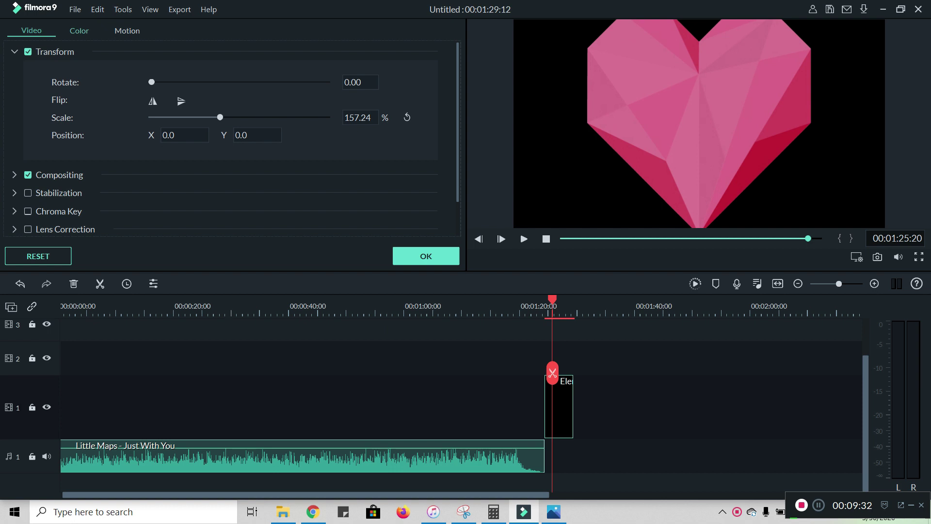
pyautogui.click(426, 256)
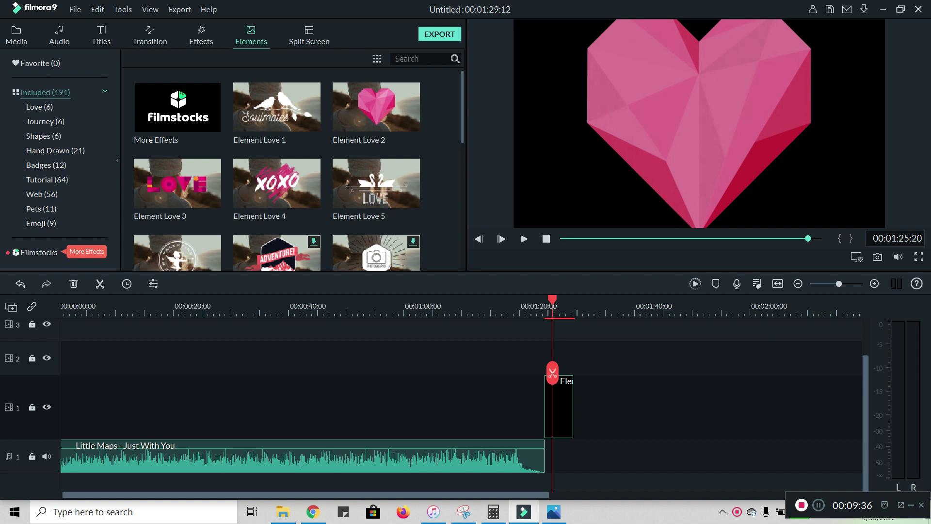
# Delete the Element Love 2 heart clip from video track 1
pyautogui.rightClick(560, 399)
pyautogui.click(584, 101)
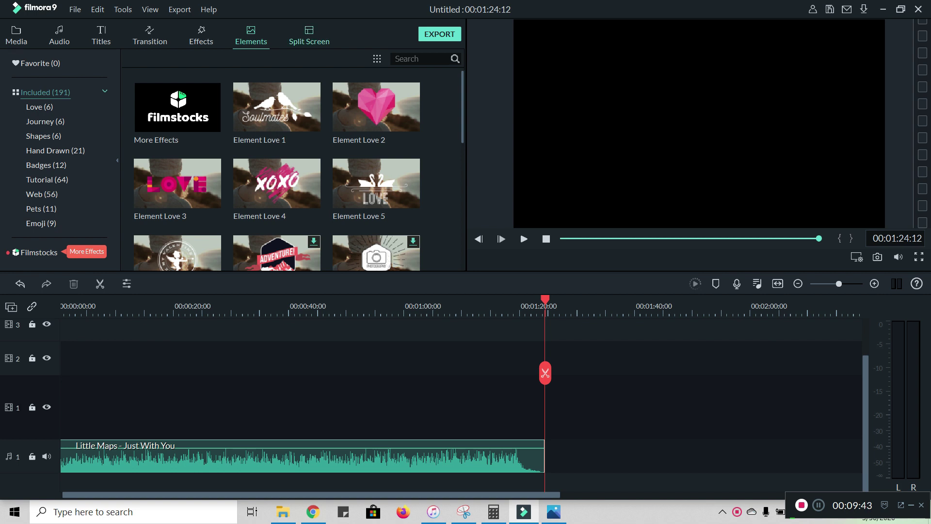
# Browse the split screen templates and select the two-column and three-column layouts for preview
pyautogui.click(309, 35)
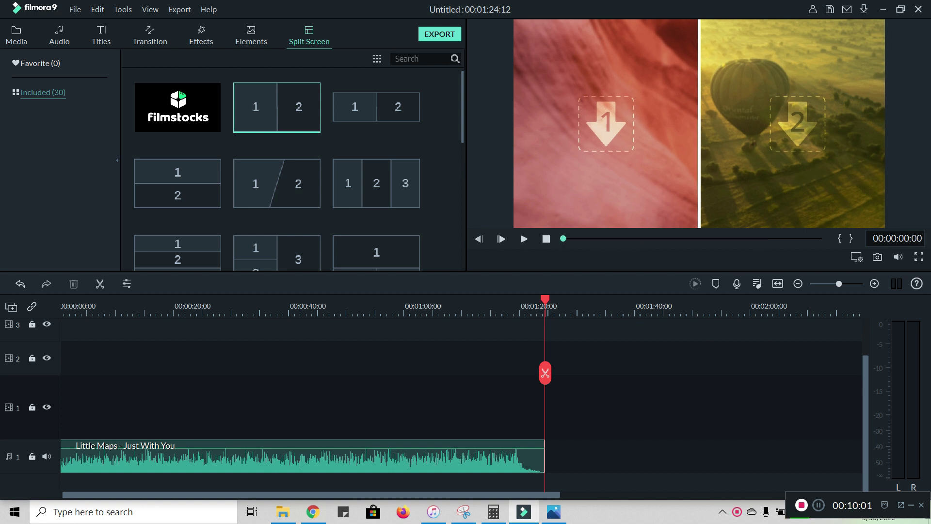
pyautogui.click(377, 184)
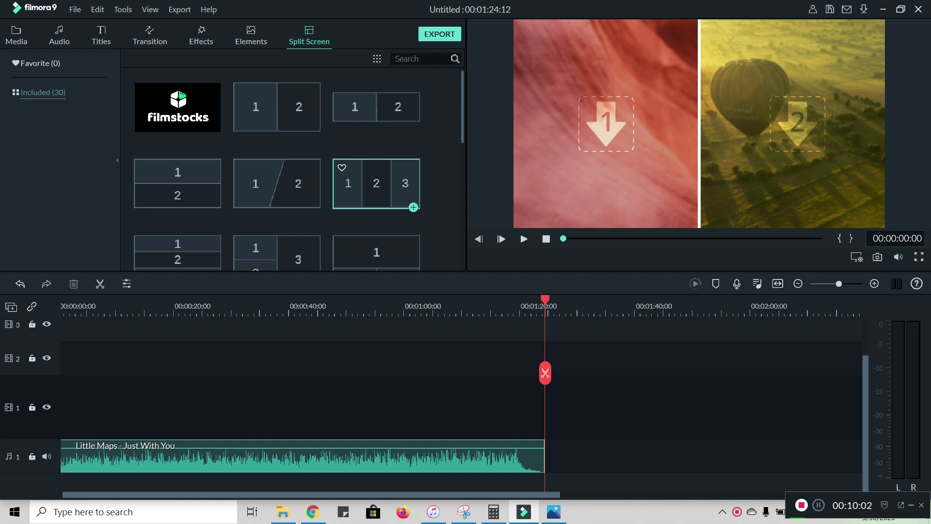
# Preview the three-column split screen template and look through the rest of the included split screen layouts
pyautogui.doubleClick(377, 184)
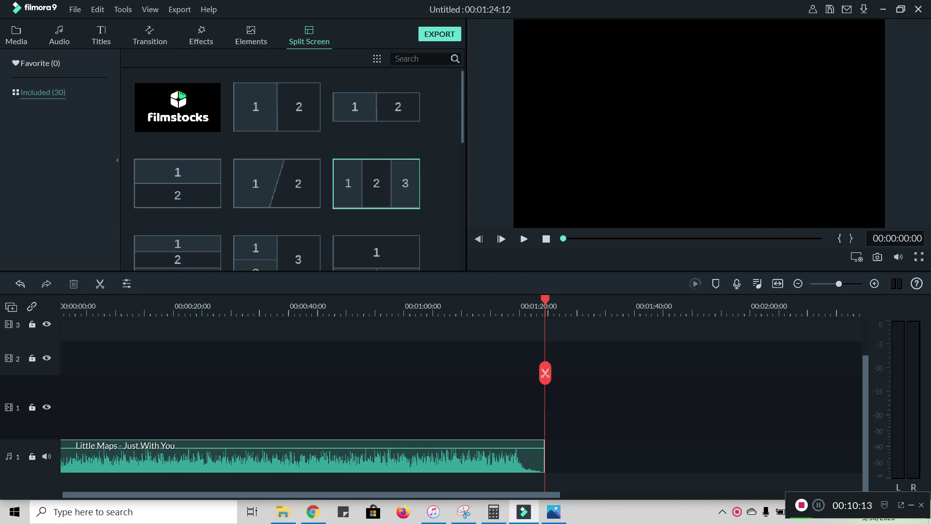
pyautogui.scroll(-5, 377, 183)
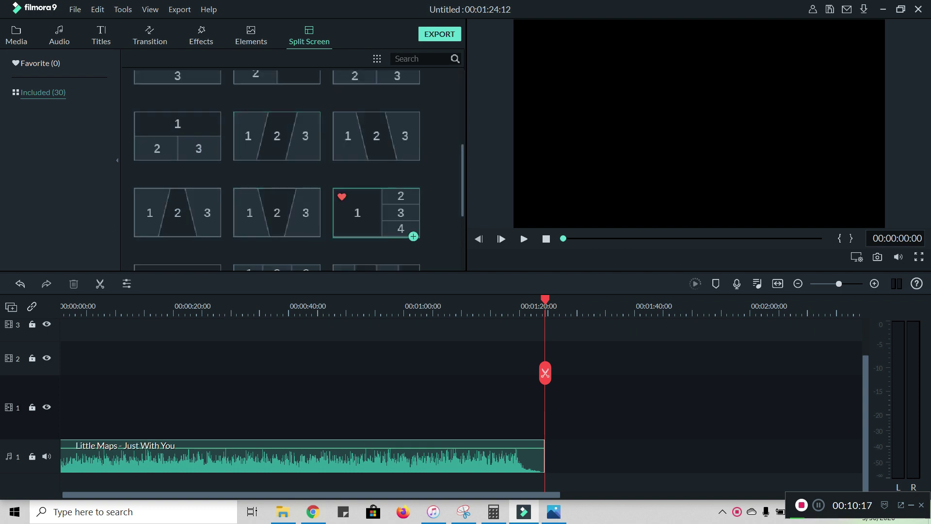
pyautogui.scroll(-5, 377, 213)
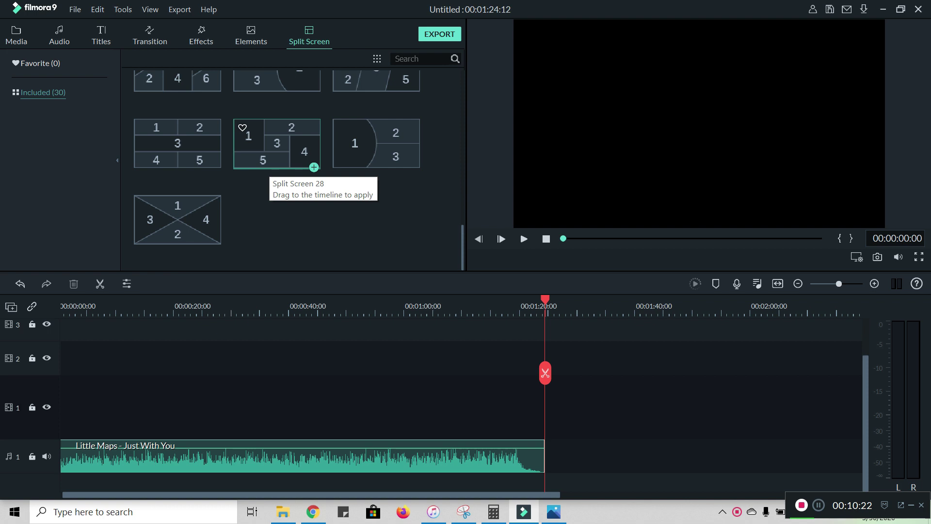
pyautogui.scroll(10, 376, 183)
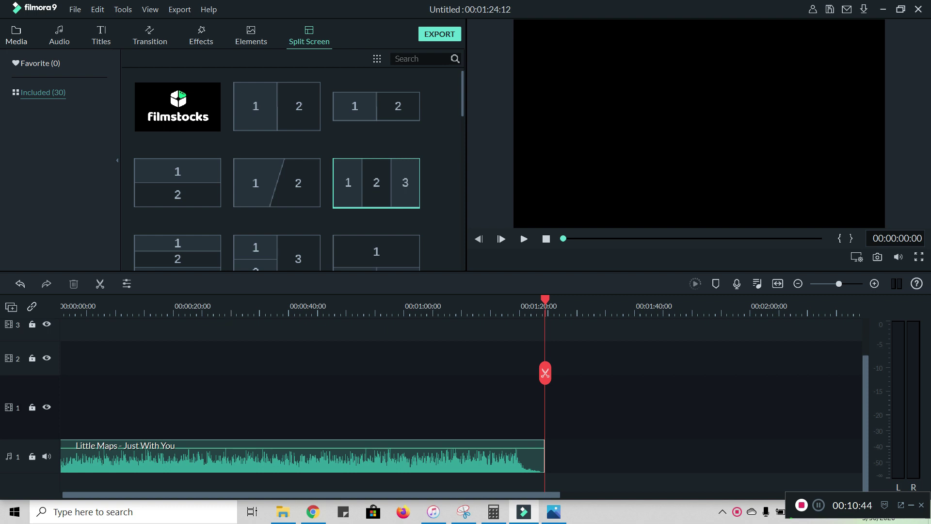
# Import all three videos from the ETITING folder on the USB drive into the project media
pyautogui.click(16, 35)
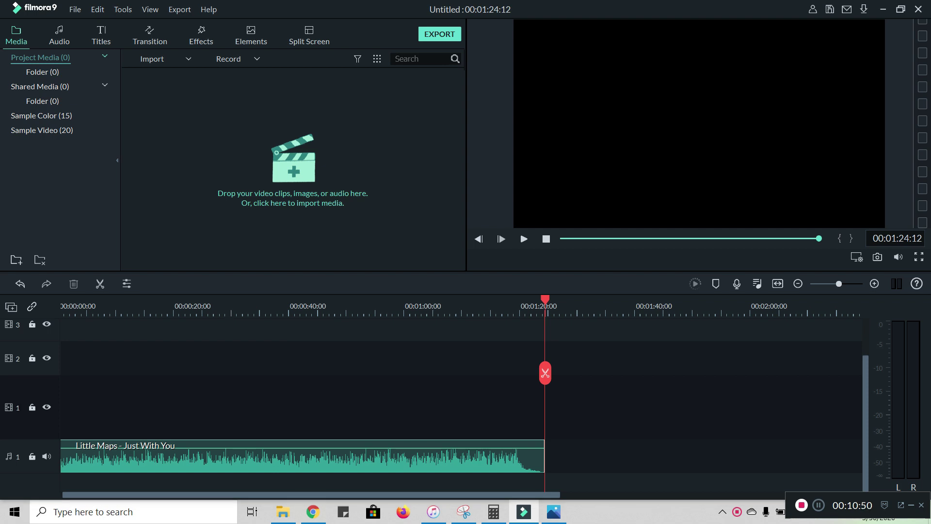
pyautogui.click(293, 169)
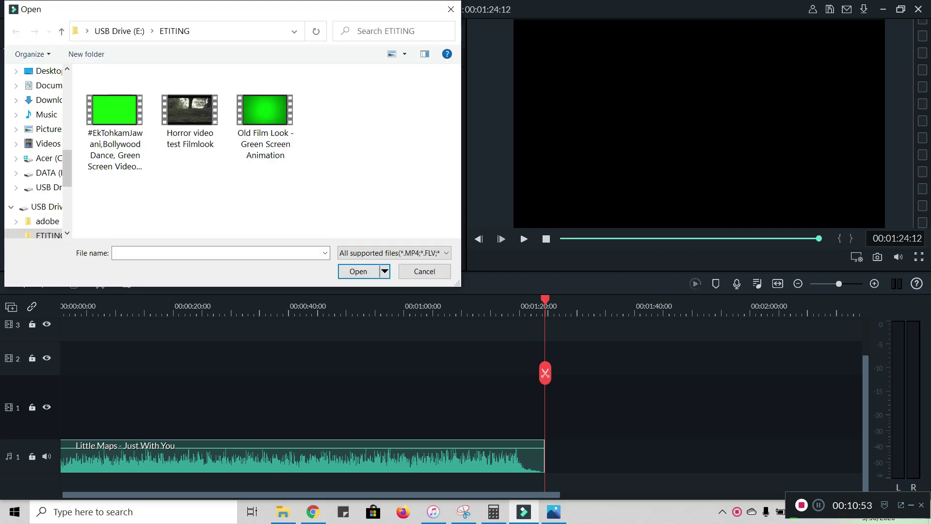
pyautogui.hotkey('ctrl', 'a')
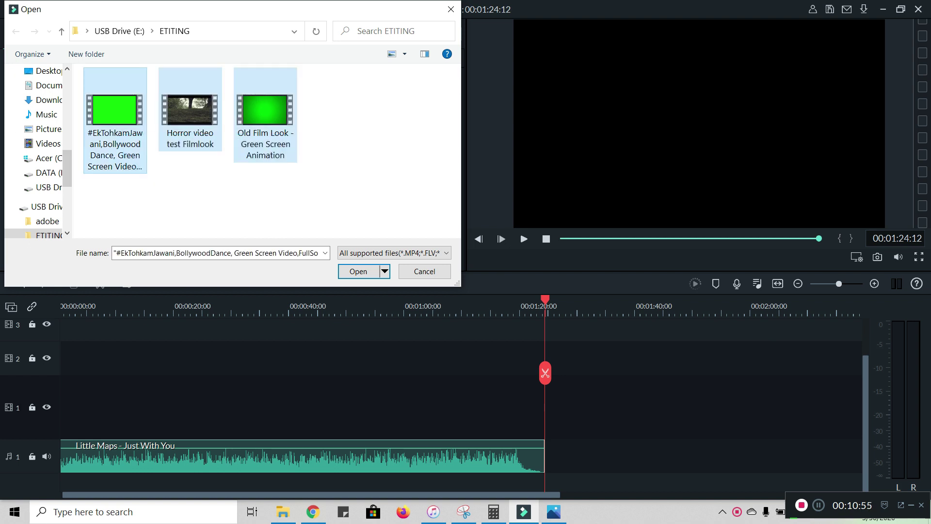
pyautogui.press('Return')
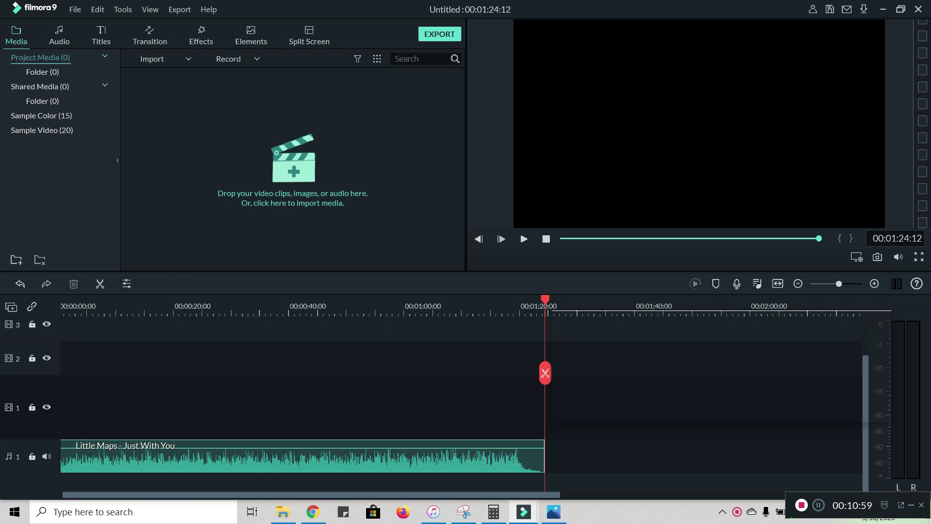
pyautogui.moveTo(178, 107)
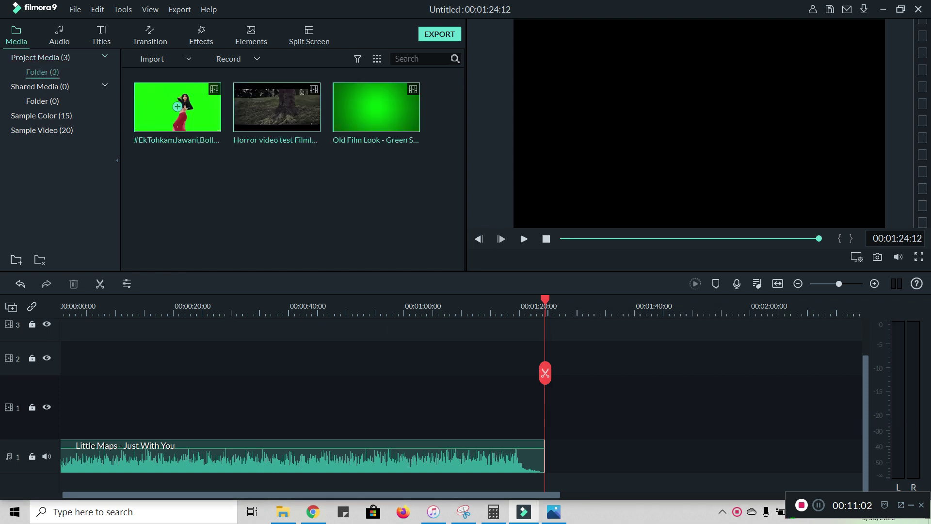
# Delete the Little Maps - Just With You music clip from audio track 1
pyautogui.rightClick(302, 451)
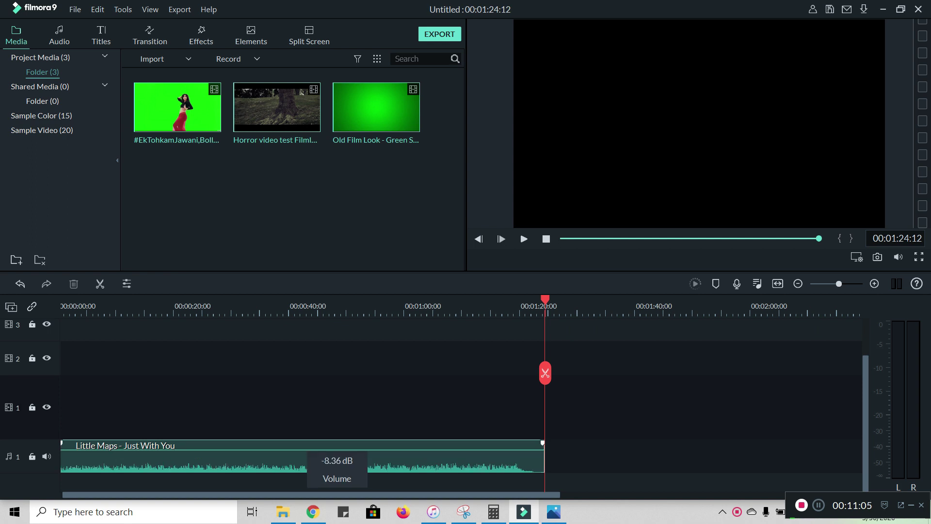
pyautogui.press('Escape')
pyautogui.rightClick(431, 464)
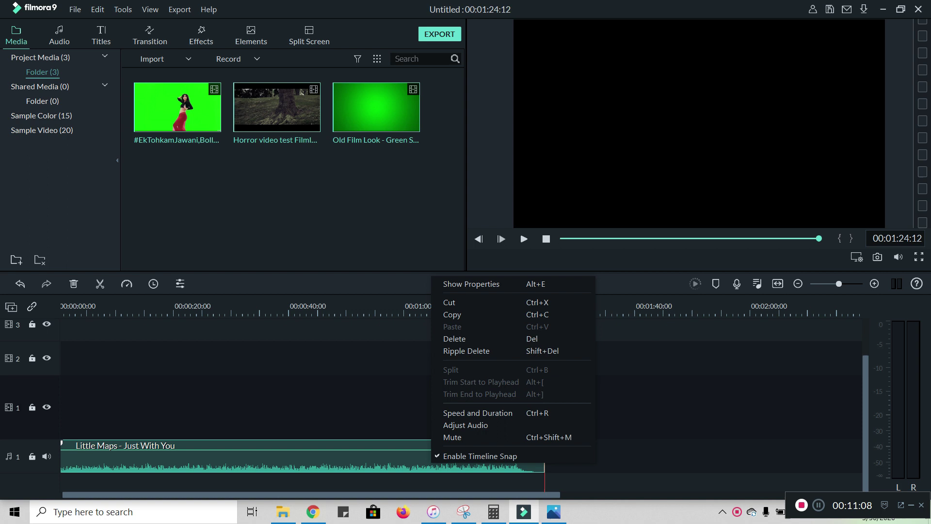
pyautogui.click(454, 338)
# Add the #EkTohkamJawani green screen dance video to video track 1, keeping the project settings at 1920 x 1080 25fps
pyautogui.moveTo(178, 107)
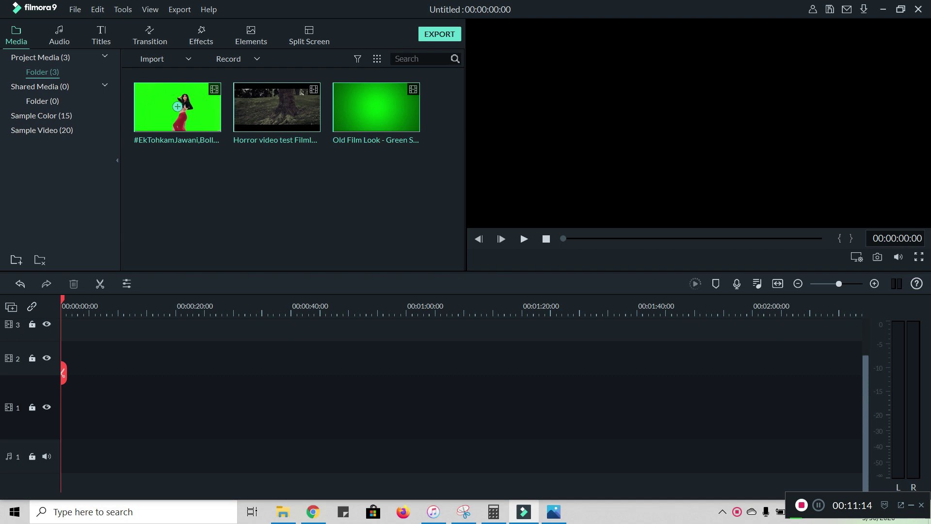
pyautogui.click(177, 106)
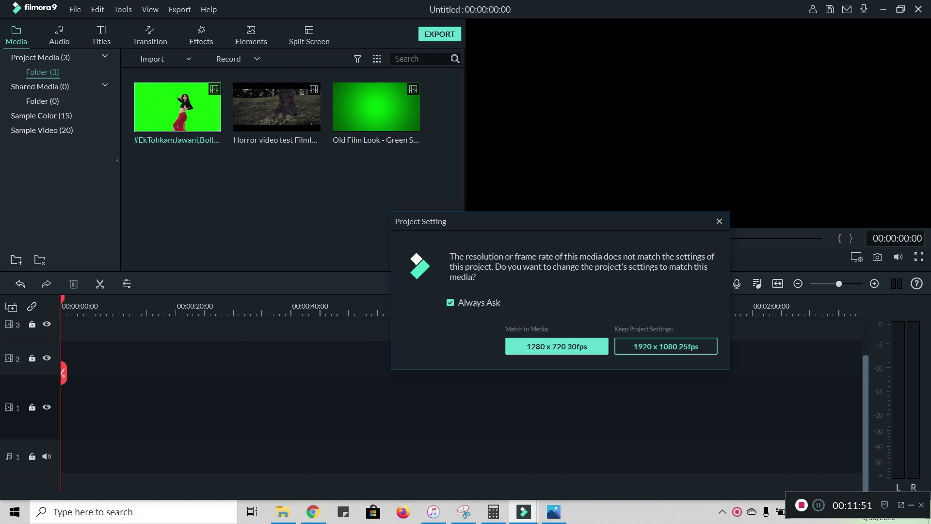
pyautogui.click(666, 346)
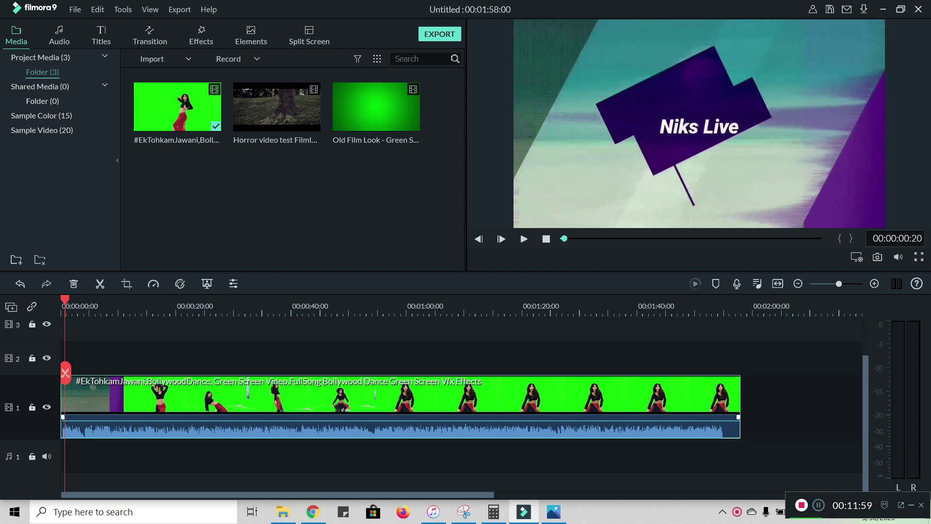
# Split the green screen dance clip at 00:00:04:24, just after its Niks Live intro
pyautogui.click(874, 284)
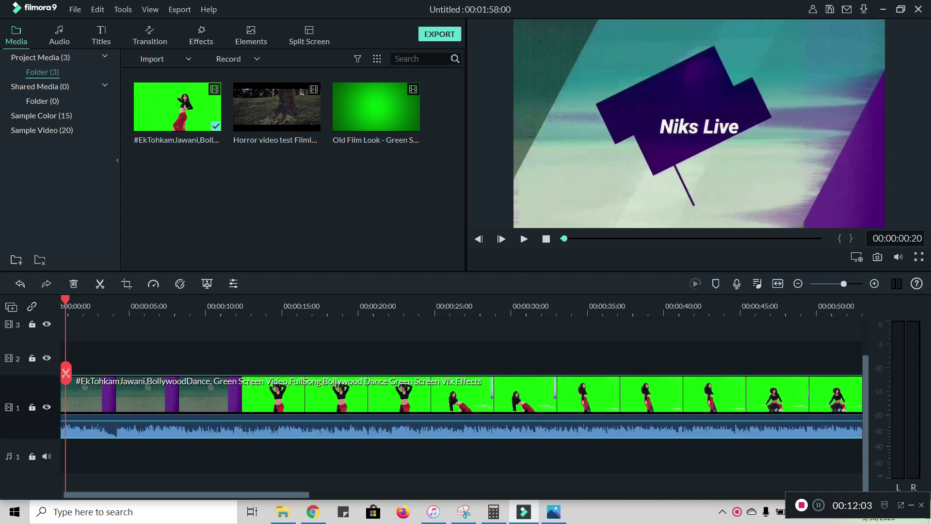
pyautogui.click(875, 284)
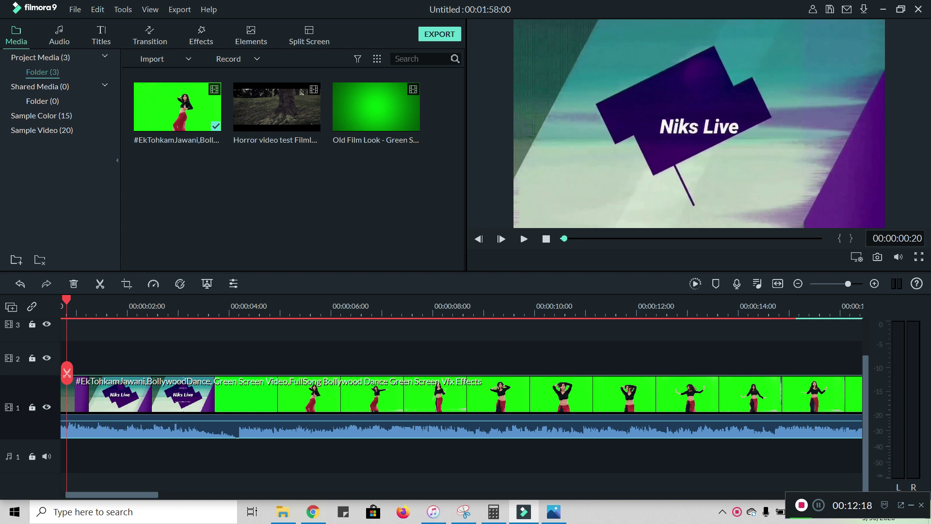
pyautogui.press('Left')
pyautogui.press('Left')
pyautogui.moveTo(63, 300); pyautogui.dragTo(278, 300)
pyautogui.press('Right')
pyautogui.press('Right')
pyautogui.press('Right')
pyautogui.press('Right')
pyautogui.press('Right')
pyautogui.press('Right')
pyautogui.press('Right')
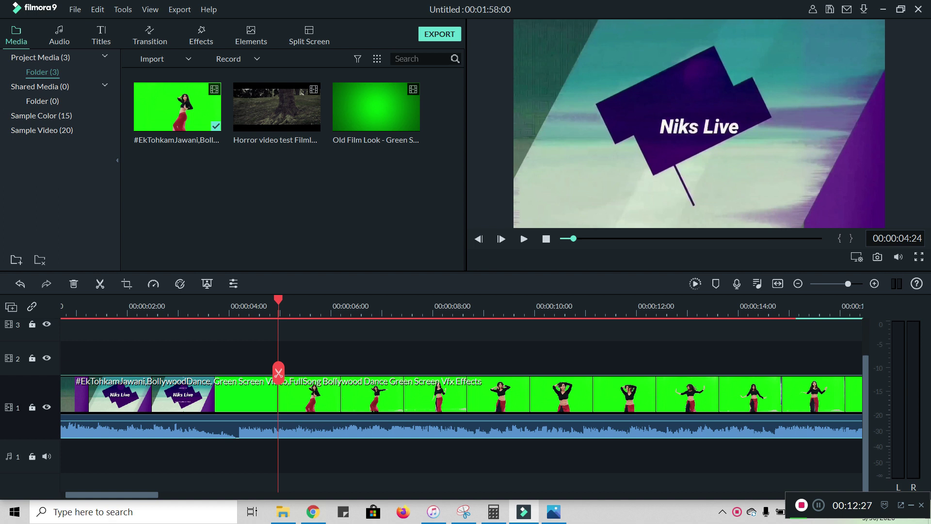
pyautogui.click(278, 372)
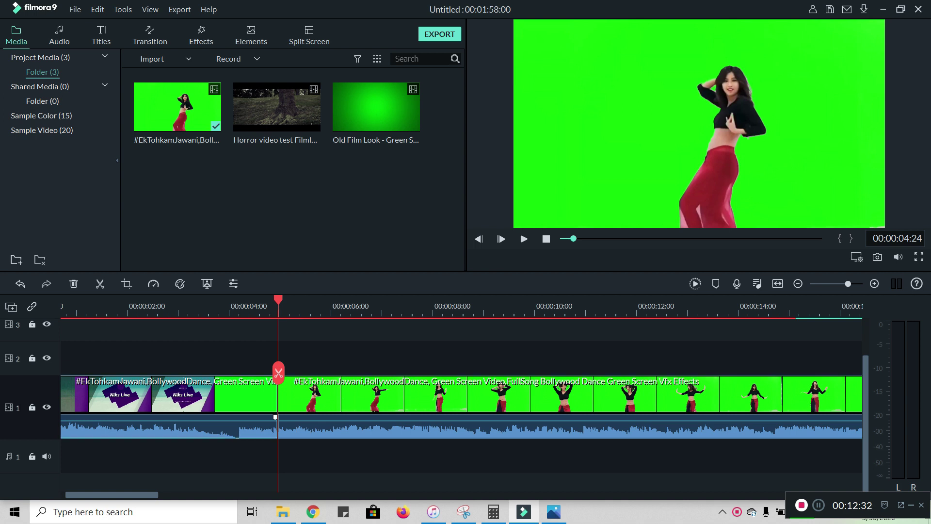
# Ripple delete the intro segment before the cut and play back the opening seconds of the remaining dance clip
pyautogui.rightClick(275, 416)
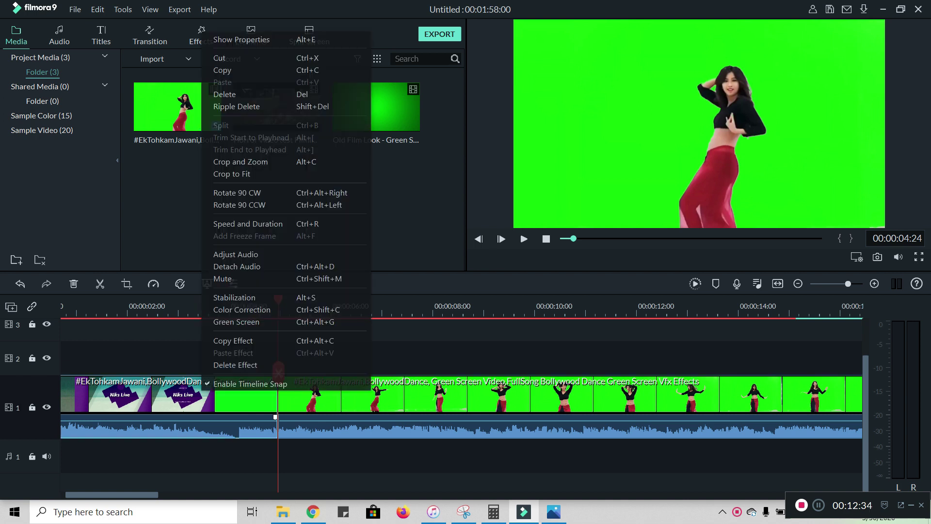
pyautogui.click(277, 106)
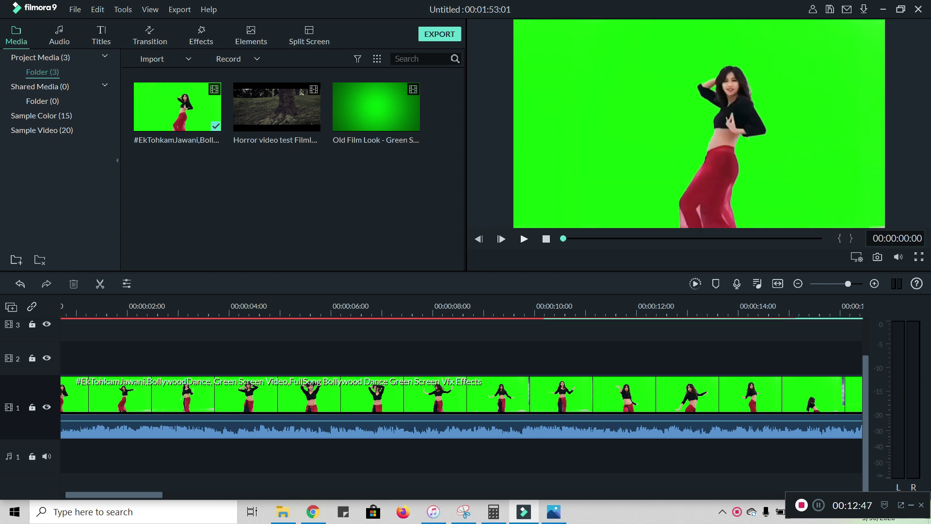
pyautogui.press('space')
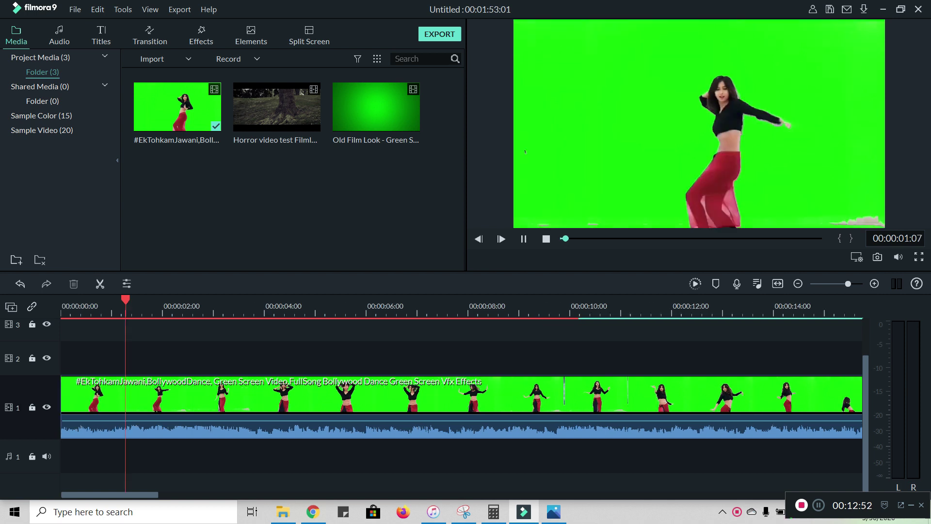
pyautogui.click(524, 239)
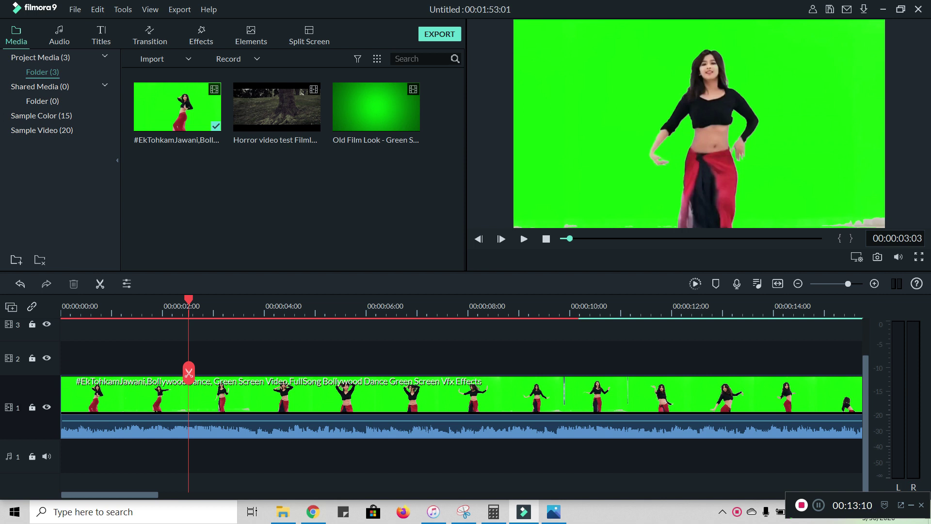
# Switch to Chrome and open the Filmora9 official website download result from the filmora9 Google search
pyautogui.press('super+d')
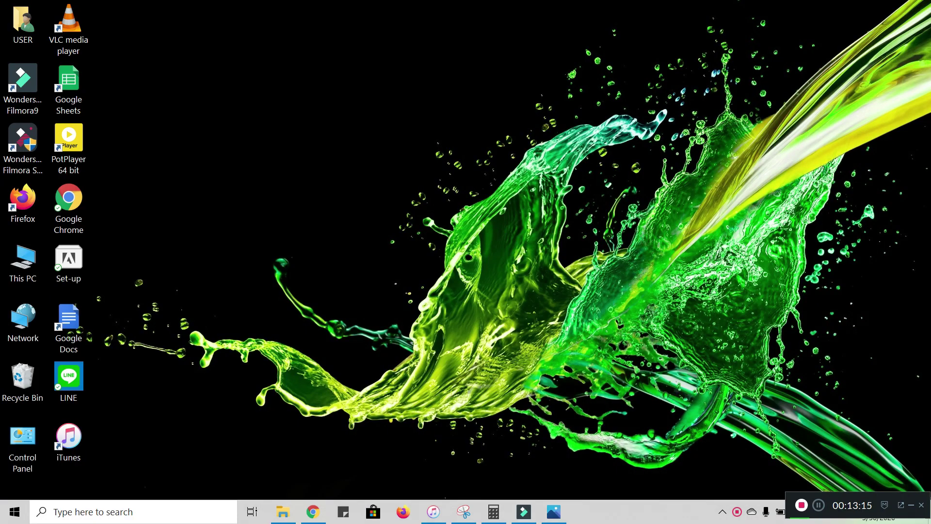
pyautogui.moveTo(312, 512)
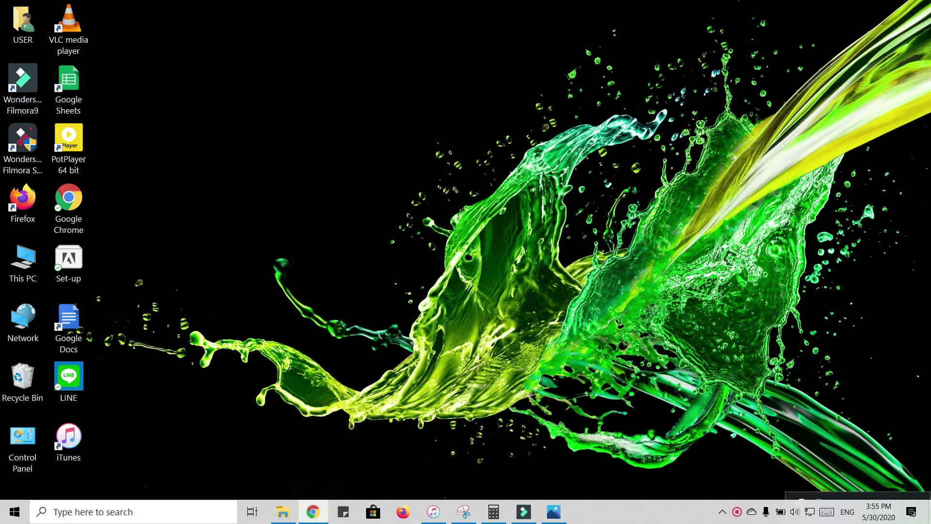
pyautogui.click(313, 511)
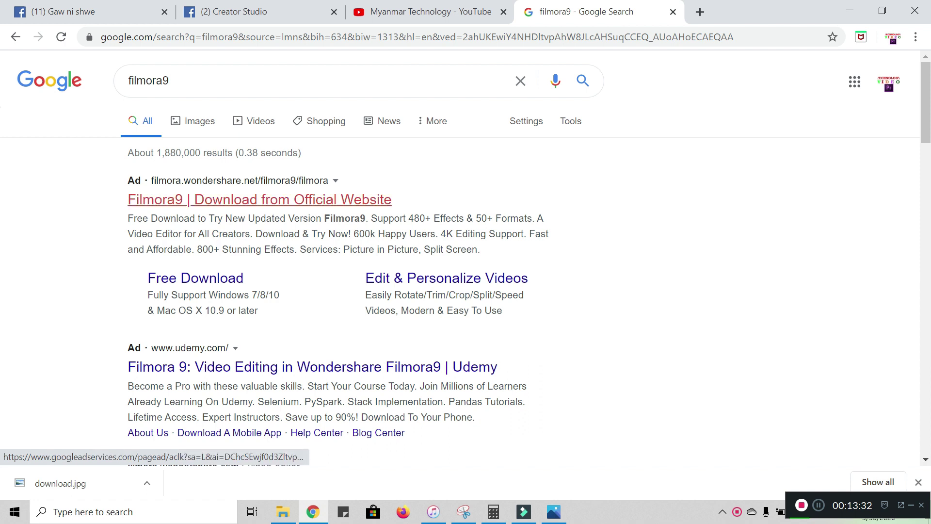
pyautogui.click(259, 199)
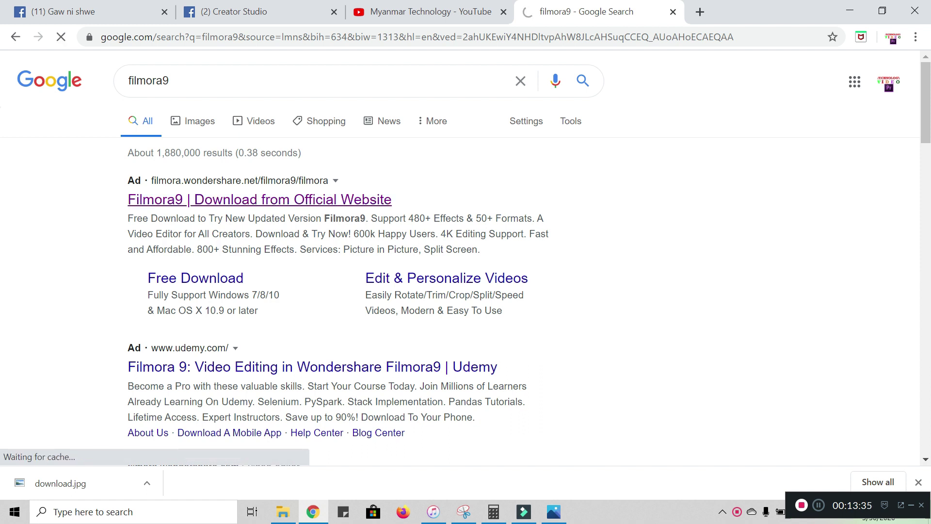